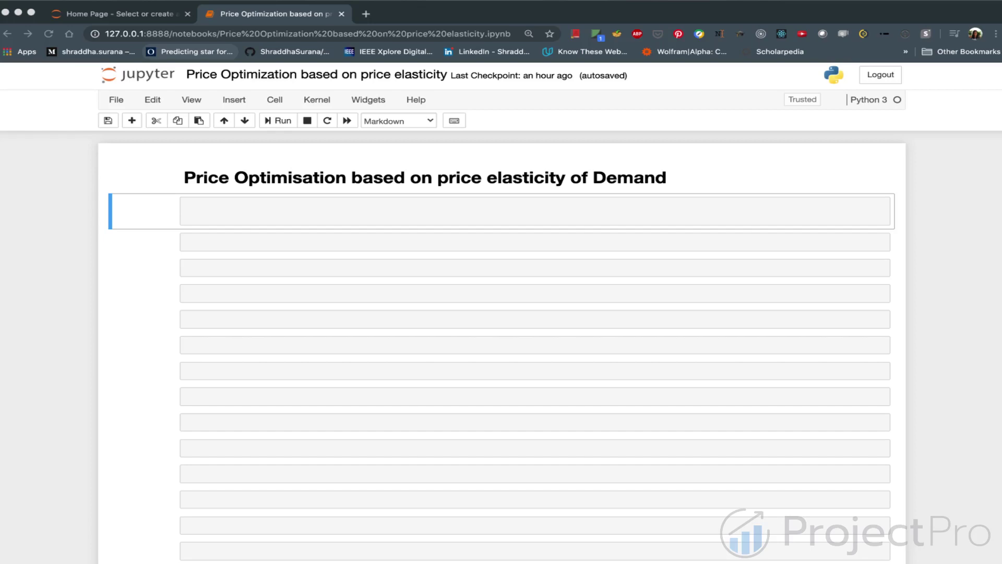
Put the empty Markdown cell beneath the title into edit mode.
{"action": "left_click", "coordinate": [521, 217]}
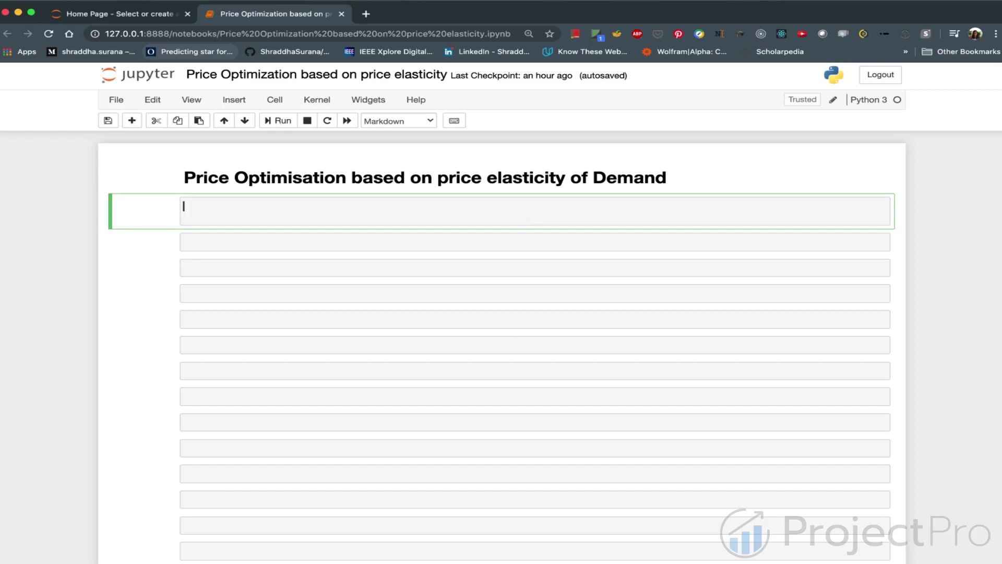
Write 'Price', 'Price Optimization', 'analysis customers' and 'prices' on separate lines in the first cell.
{"action": "type", "text": "Price"}
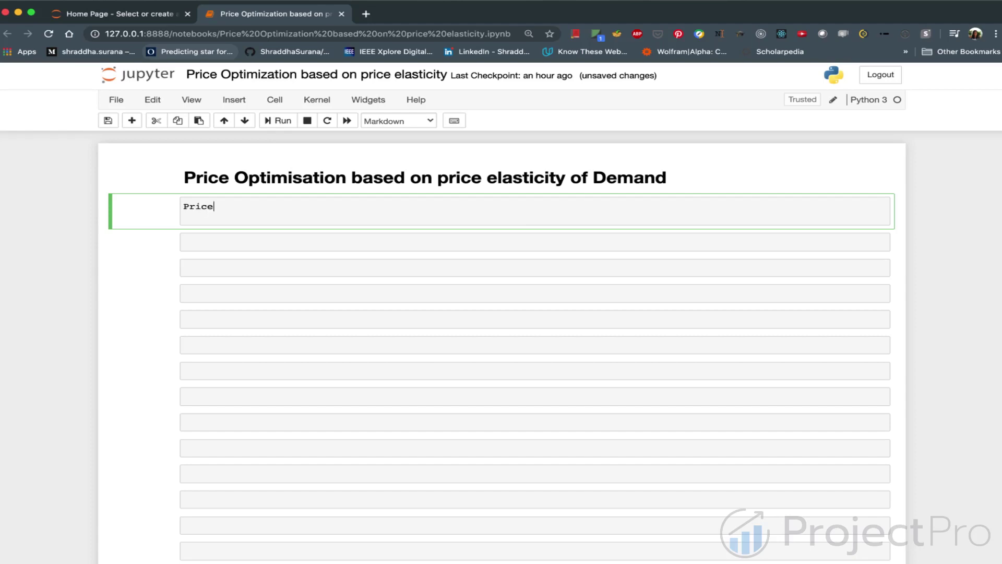
{"action": "key", "text": "Return"}
{"action": "key", "text": "Return"}
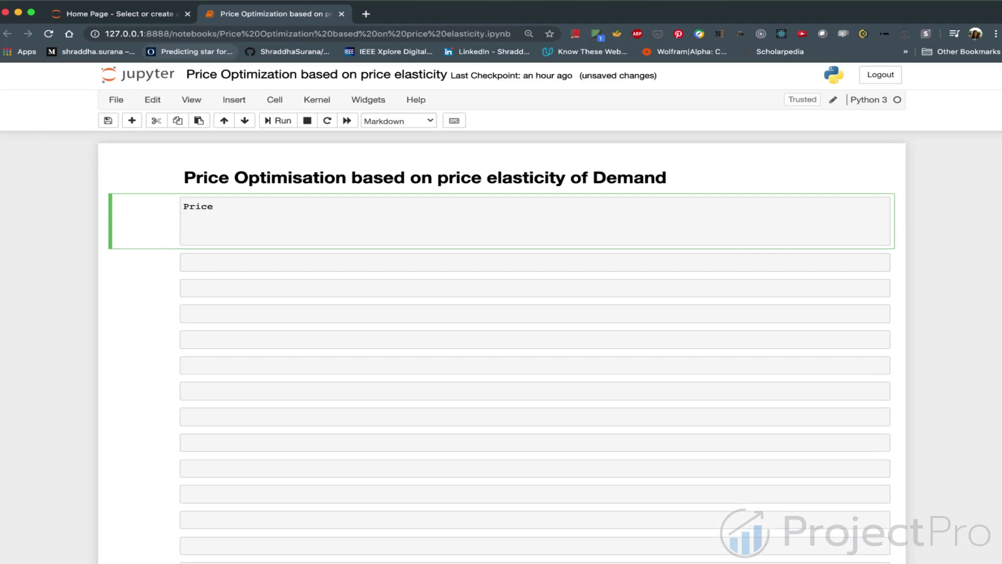
{"action": "type", "text": "Price Optimization"}
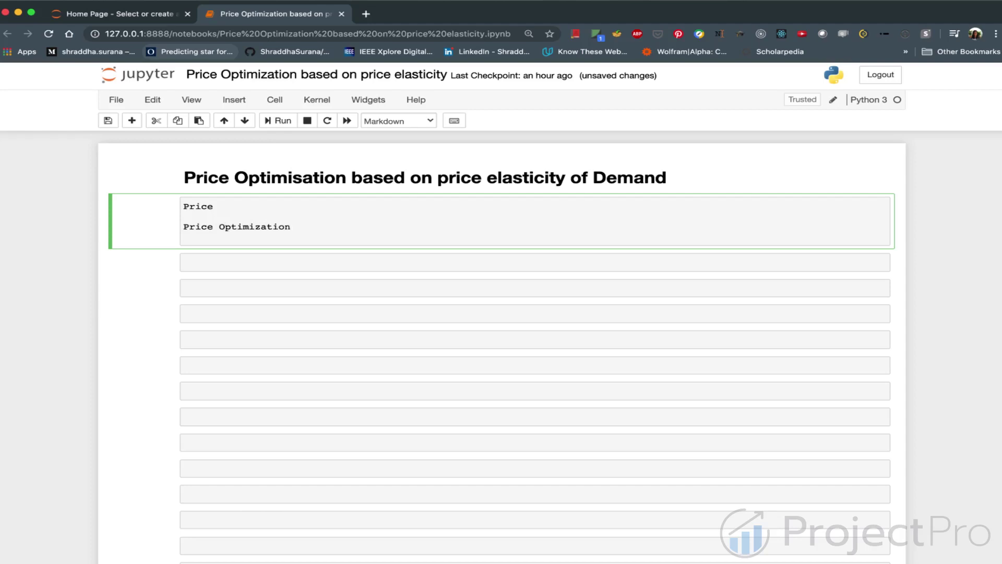
{"action": "key", "text": "Return"}
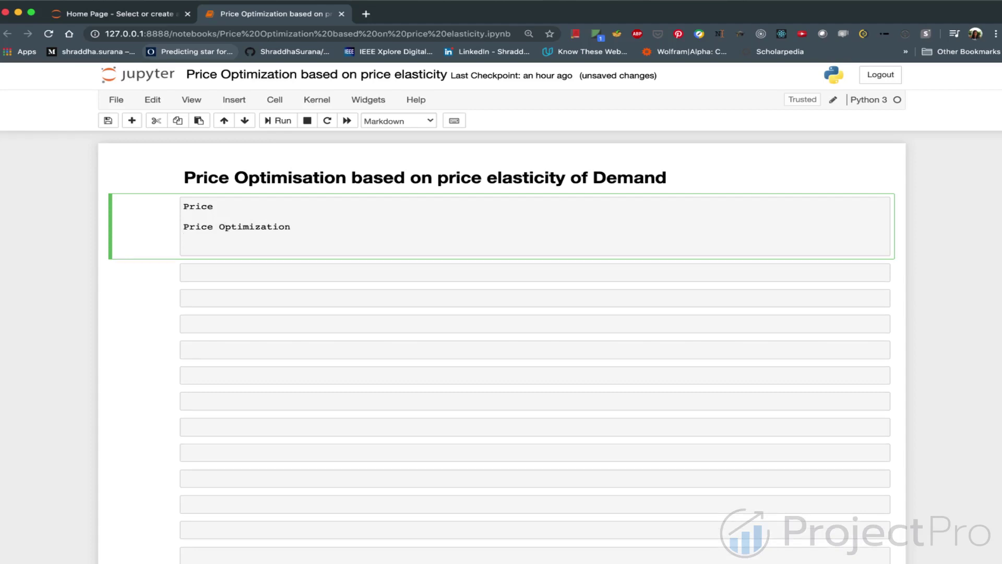
{"action": "type", "text": "analysis customers"}
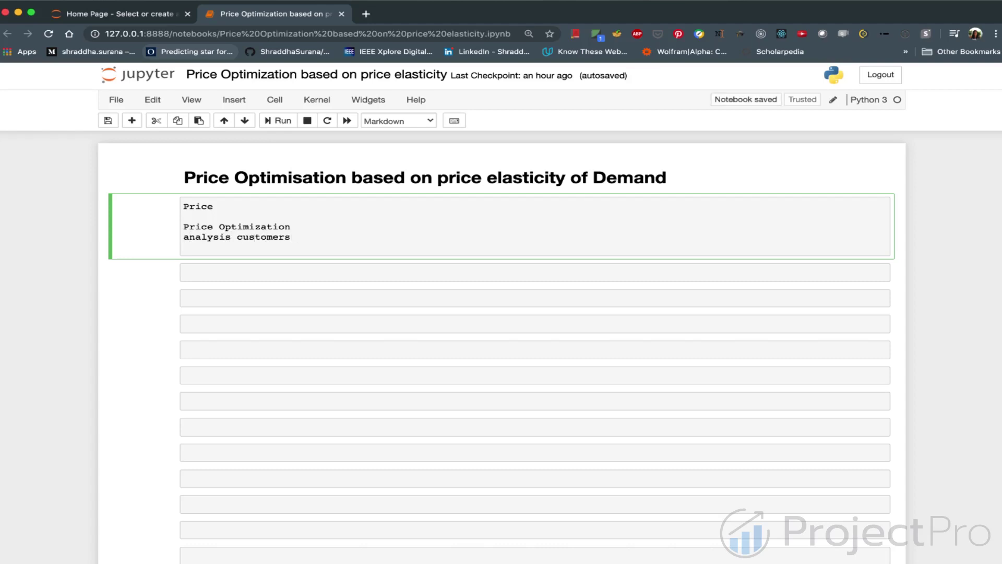
{"action": "key", "text": "Return"}
{"action": "type", "text": "prices"}
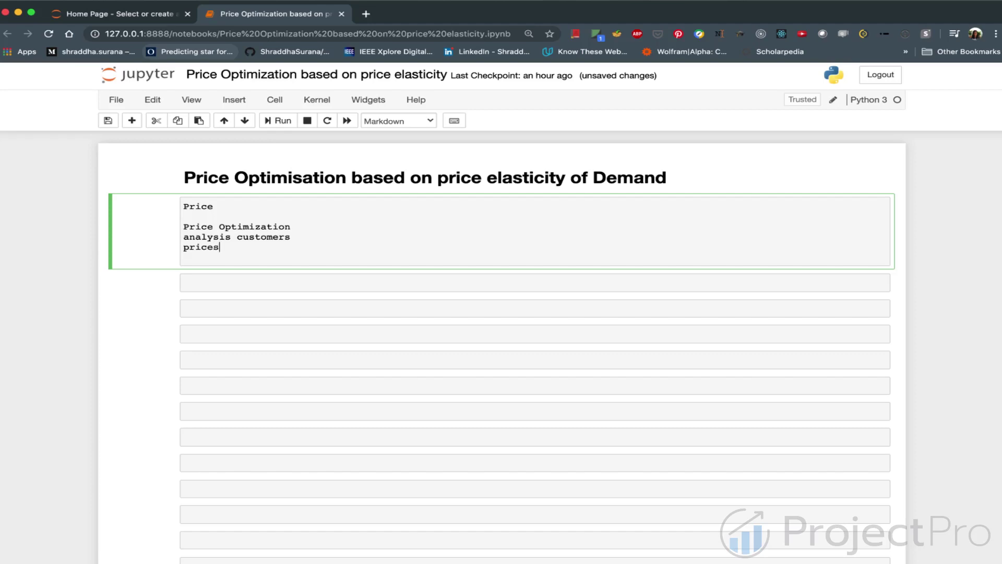
Add 'Objectives.' and 'Profit, revenue' as new lines below 'prices'.
{"action": "key", "text": "Return"}
{"action": "type", "text": "Ob"}
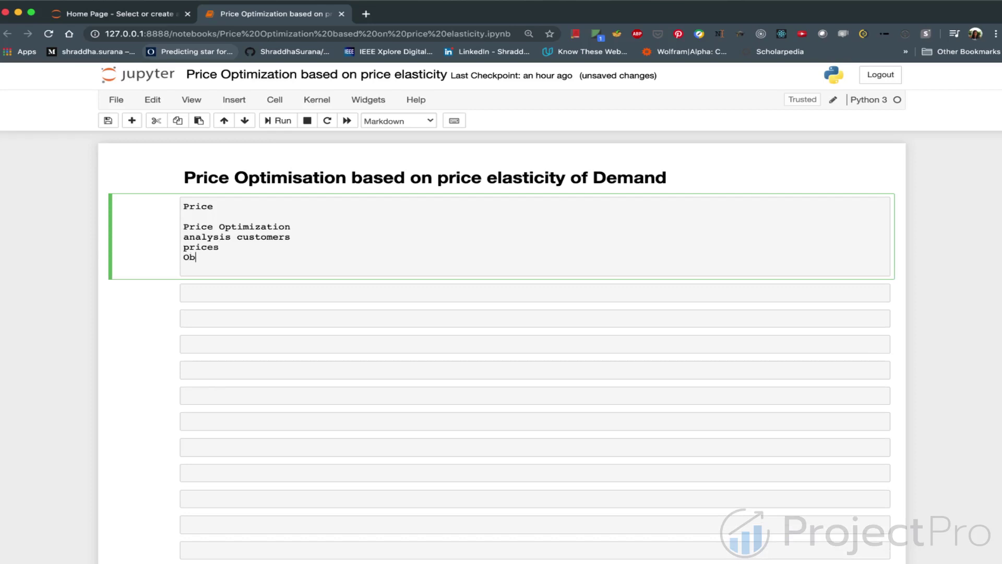
{"action": "type", "text": "jectives."}
{"action": "key", "text": "Return"}
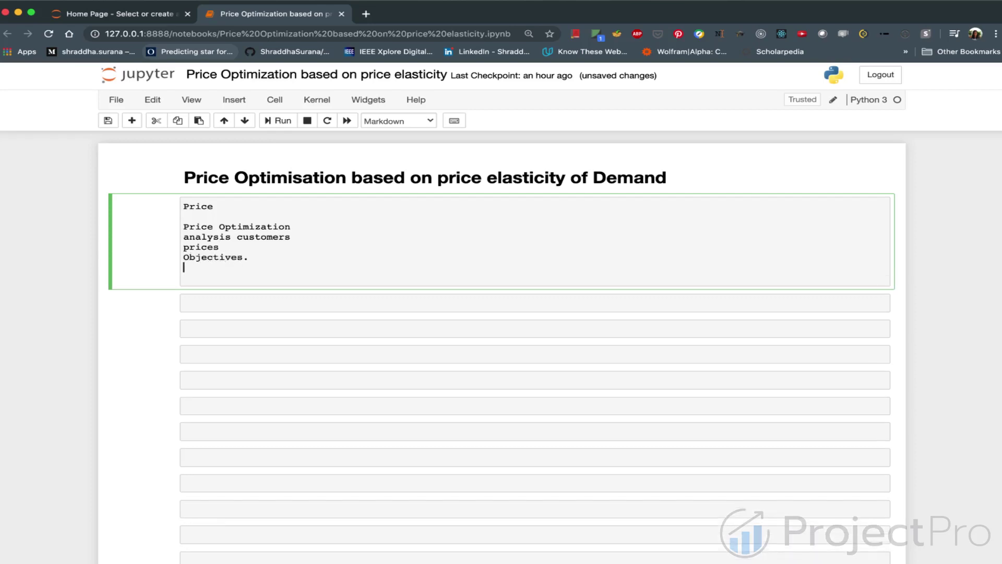
{"action": "type", "text": "Profit, revenue"}
{"action": "key", "text": "Return"}
{"action": "key", "text": "Return"}
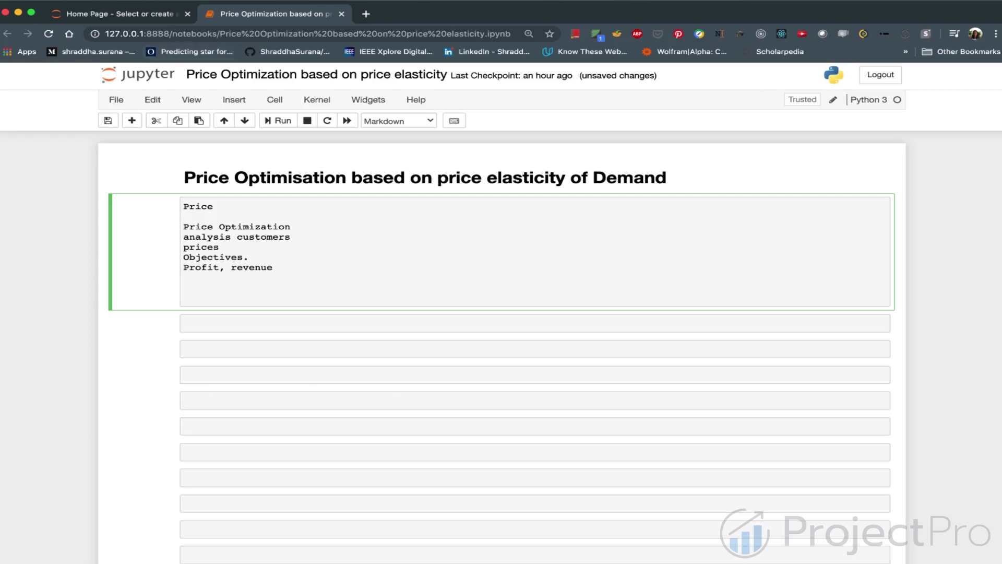
Return to the notebook and enter the empty cell below the first note.
{"action": "key", "text": "super+Tab"}
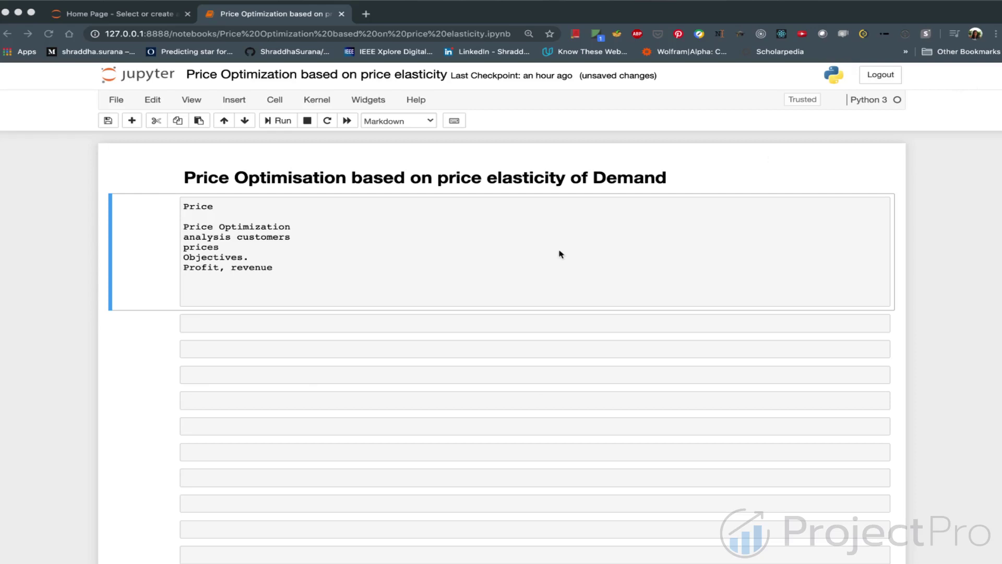
{"action": "left_click", "coordinate": [314, 284]}
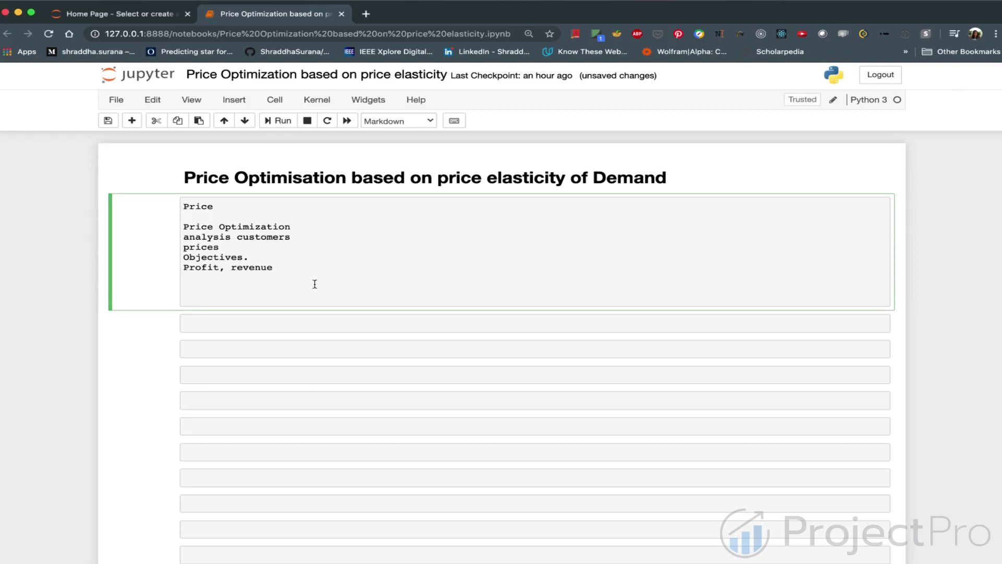
{"action": "left_click", "coordinate": [299, 327]}
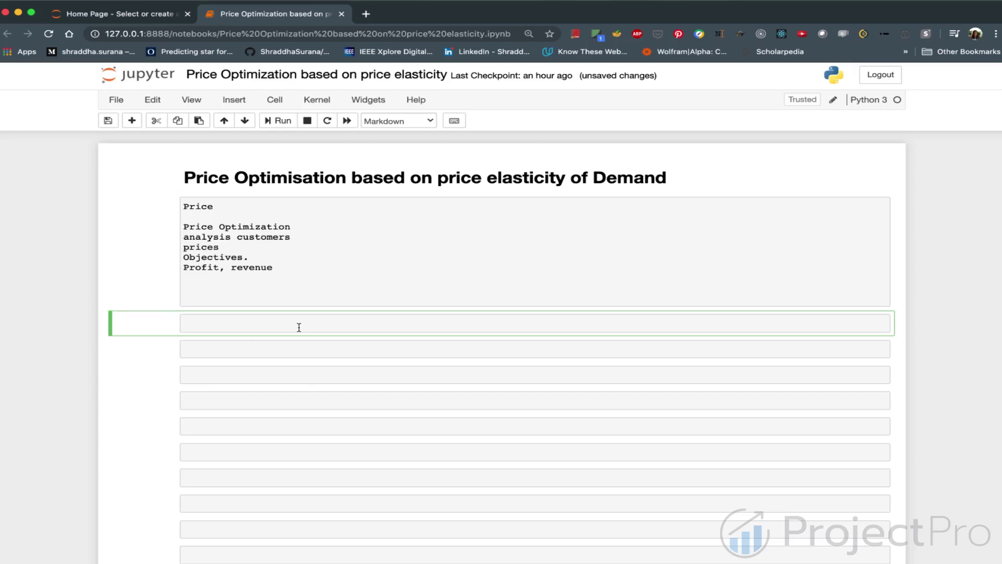
Type 'Where is this required?' followed by 'Retail,' and 'Airlines,' on new lines.
{"action": "type", "text": "Where is this required?"}
{"action": "key", "text": "Return"}
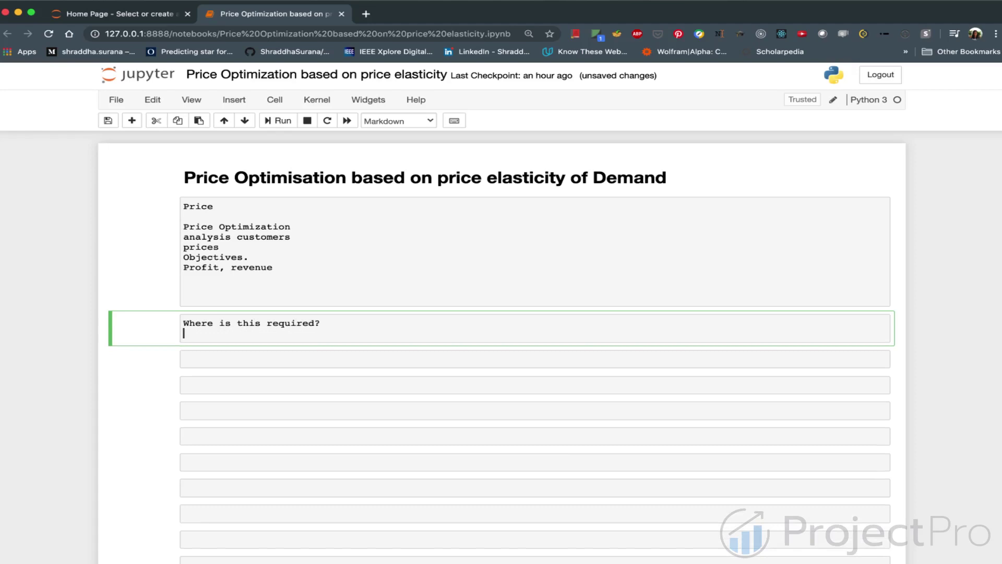
{"action": "type", "text": "Retail,"}
{"action": "key", "text": "Return"}
{"action": "type", "text": "Airln"}
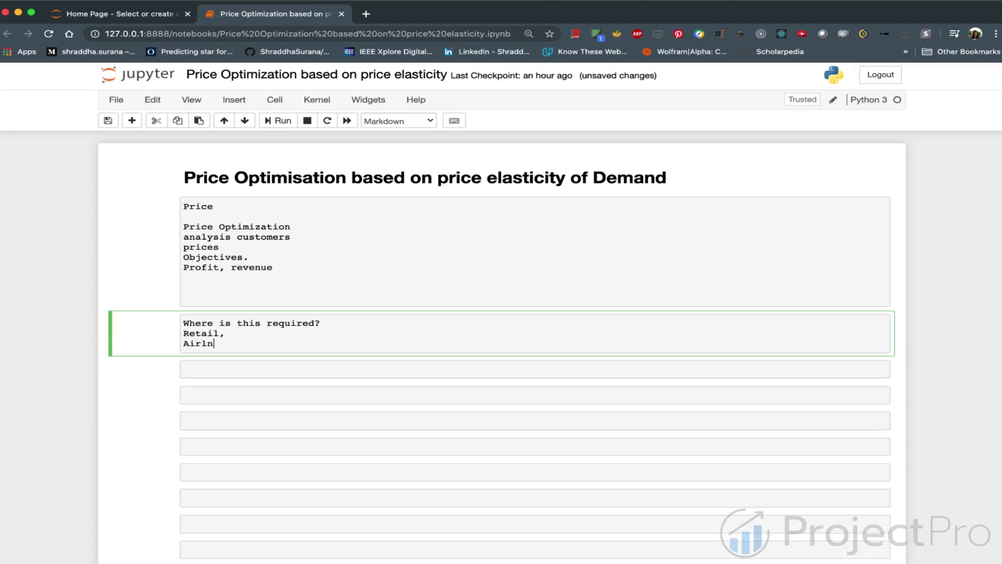
{"action": "key", "text": "BackSpace"}
{"action": "type", "text": "ines,"}
{"action": "key", "text": "Return"}
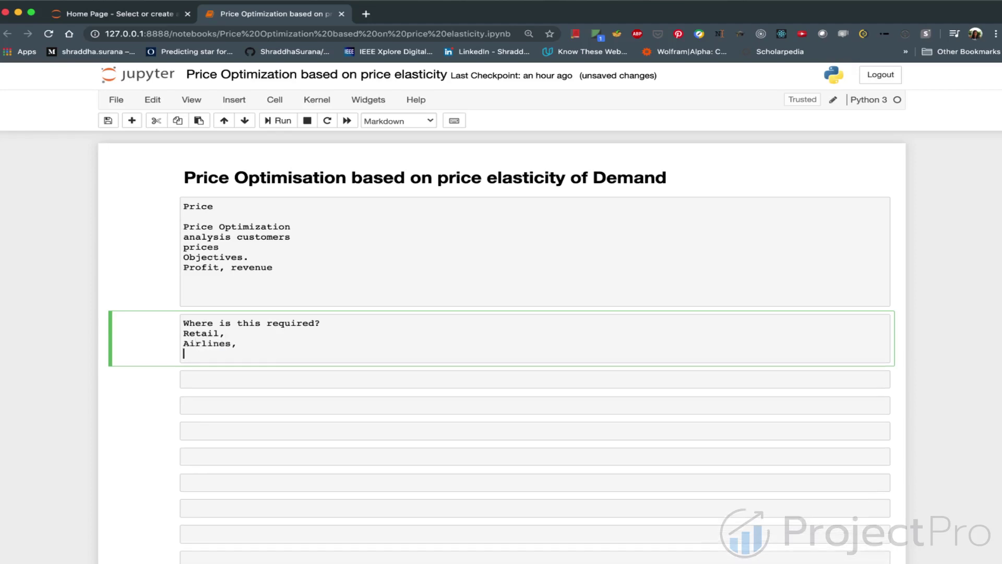
Add 'banking', 'hotel,' and a second 'banking' as further lines, fixing the 'jotel' typo.
{"action": "type", "text": "banking"}
{"action": "key", "text": "Return"}
{"action": "type", "text": "jotel,"}
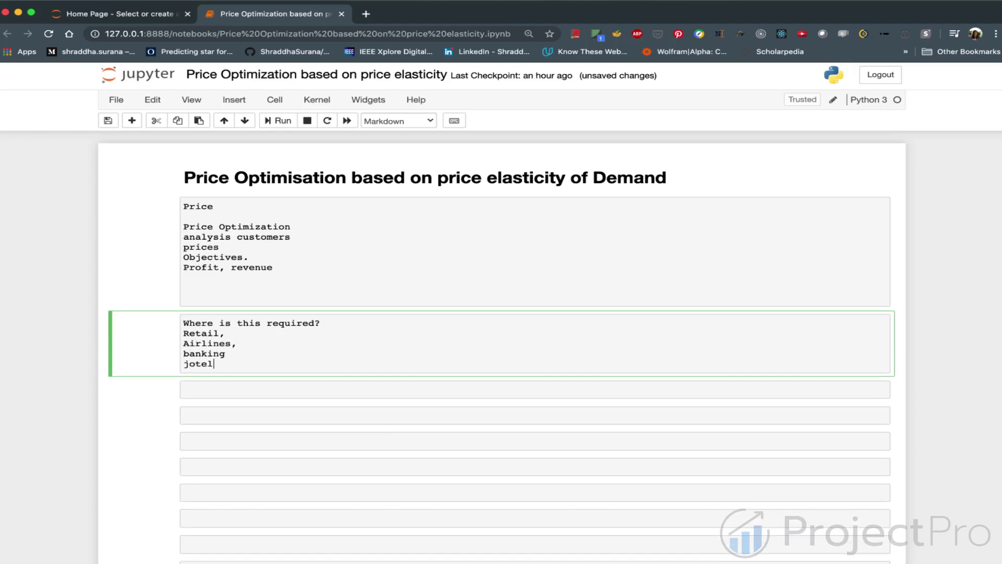
{"action": "key", "text": "BackSpace"}
{"action": "key", "text": "BackSpace"}
{"action": "key", "text": "BackSpace"}
{"action": "key", "text": "BackSpace"}
{"action": "key", "text": "BackSpace"}
{"action": "key", "text": "BackSpace"}
{"action": "type", "text": "hotel,"}
{"action": "key", "text": "Return"}
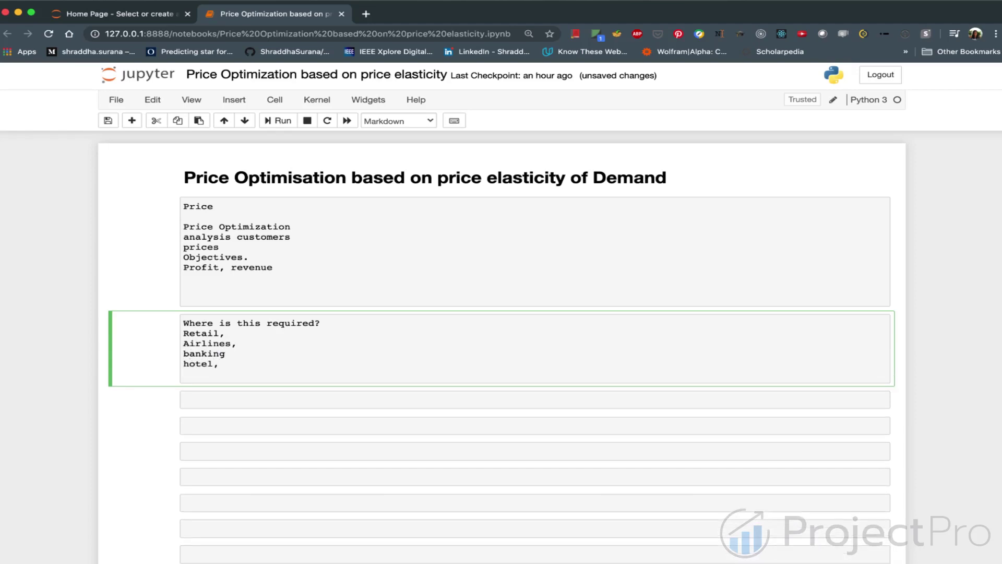
{"action": "type", "text": "banking"}
{"action": "key", "text": "Return"}
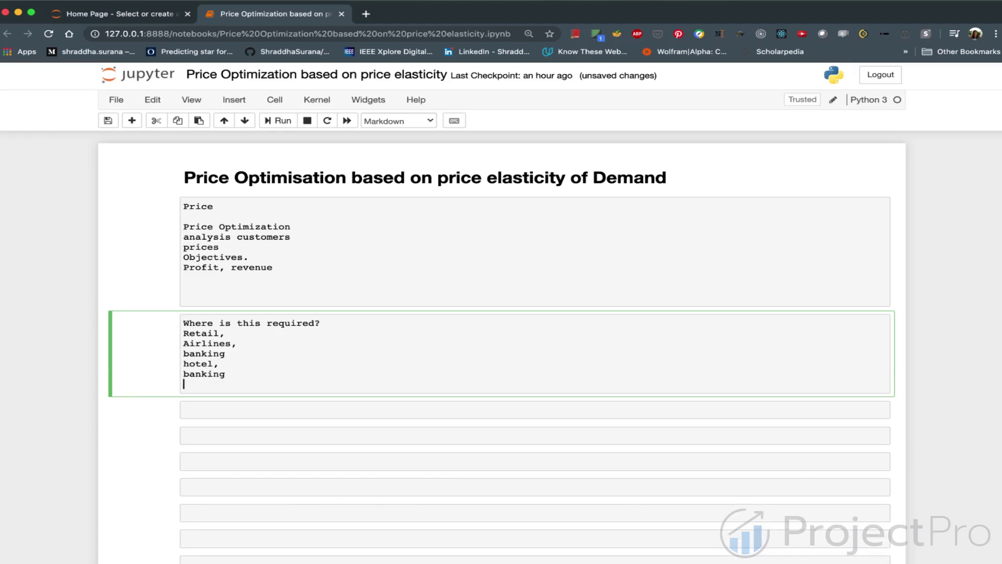
{"action": "key", "text": "Return"}
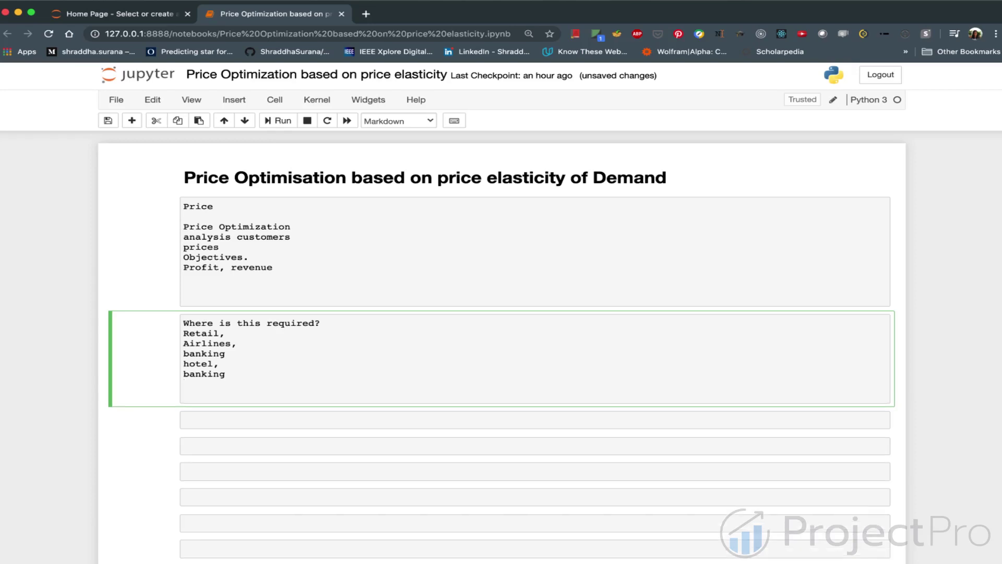
Add 'local' as the final line and correct the garbled word 'required'.
{"action": "left_click", "coordinate": [296, 323]}
{"action": "type", "text": "loca"}
{"action": "left_click", "coordinate": [213, 395]}
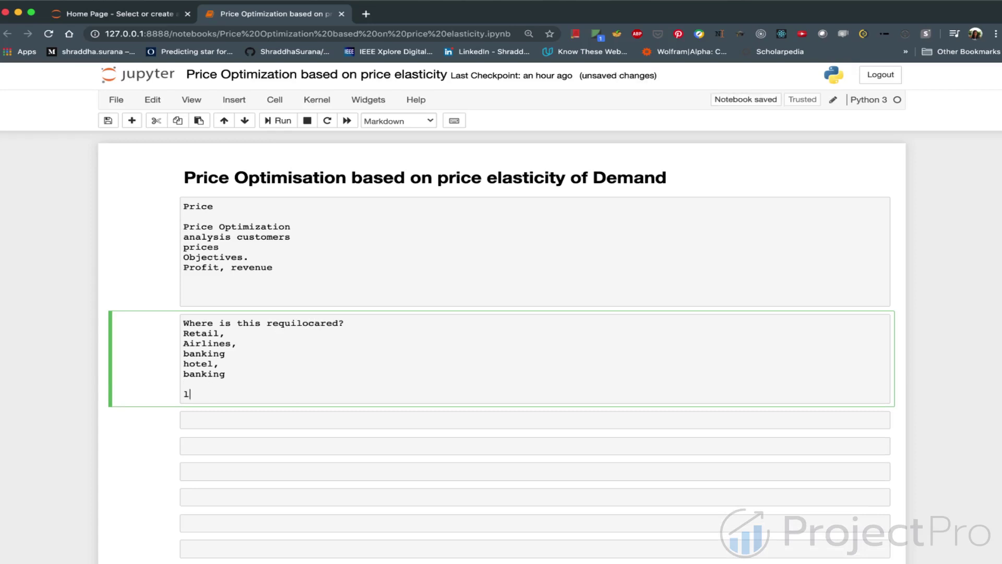
{"action": "type", "text": "local"}
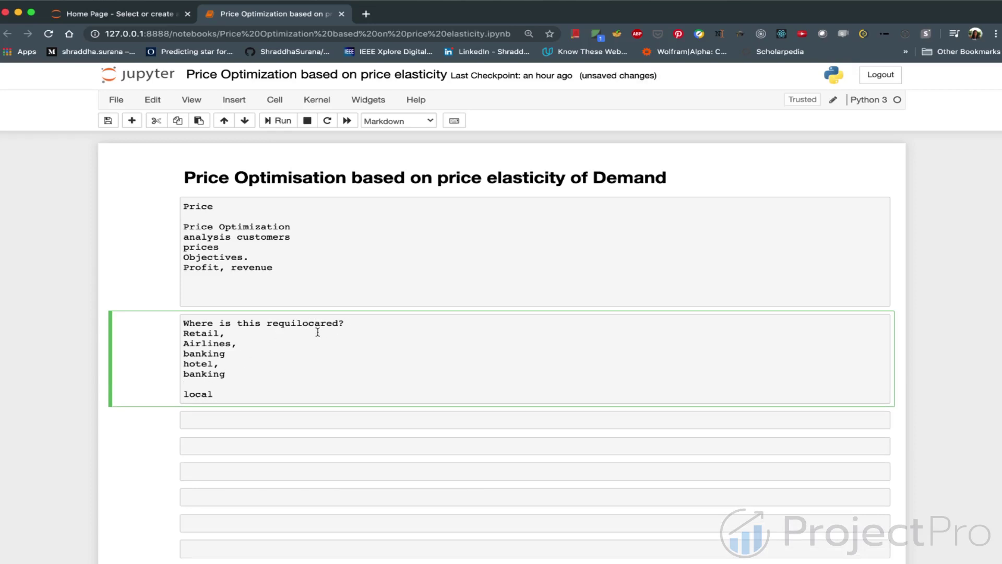
{"action": "left_click", "coordinate": [314, 324]}
{"action": "key", "text": "BackSpace"}
{"action": "key", "text": "BackSpace"}
{"action": "key", "text": "BackSpace"}
{"action": "key", "text": "BackSpace"}
{"action": "left_click", "coordinate": [225, 420]}
Write 'Who needs pricing?' with 'Analyst or business owners' on the line below.
{"action": "type", "text": "Who ne"}
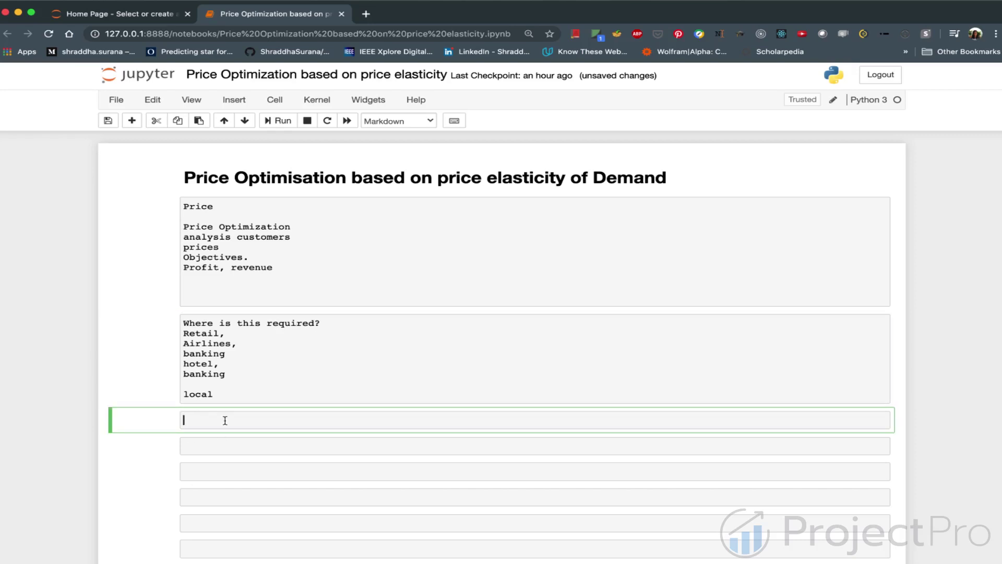
{"action": "type", "text": "eds pricing?"}
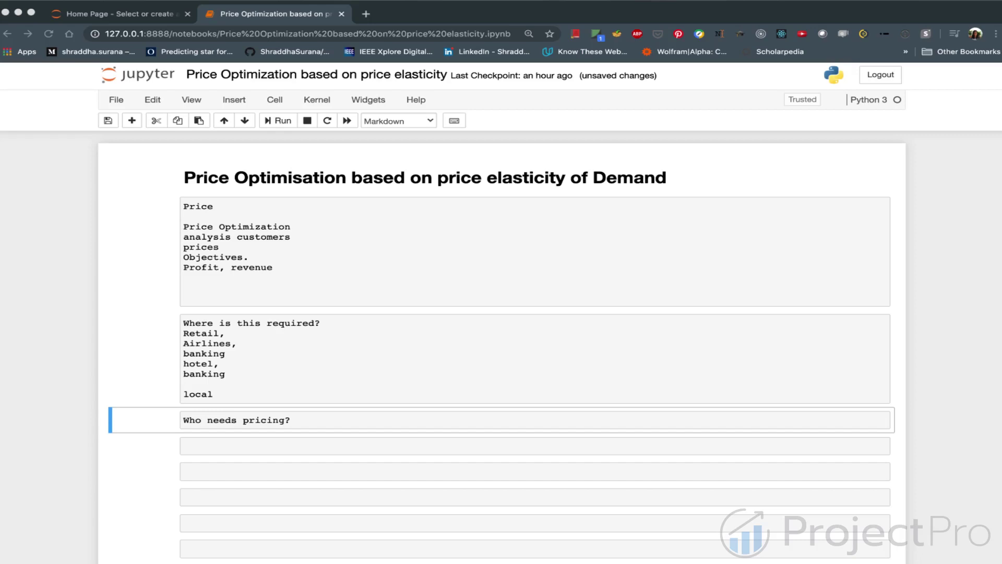
{"action": "left_click", "coordinate": [345, 425]}
{"action": "key", "text": "Return"}
{"action": "type", "text": "Analy"}
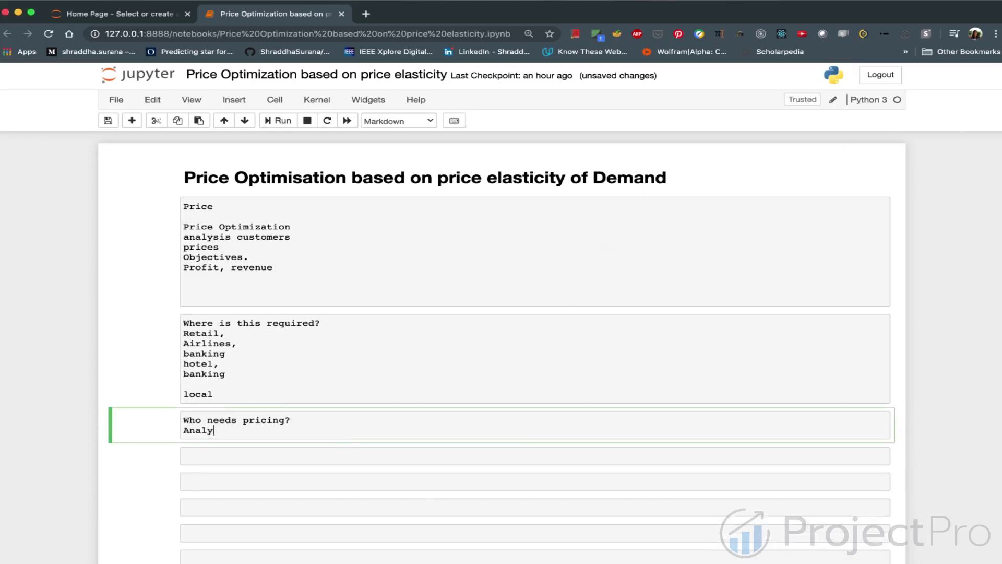
{"action": "type", "text": "st or business owners"}
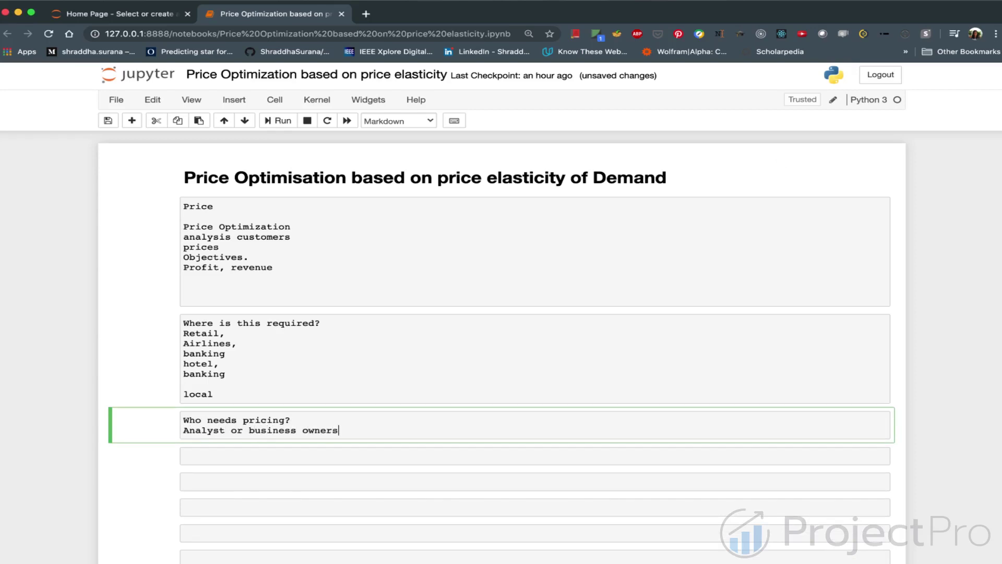
{"action": "left_click", "coordinate": [325, 456]}
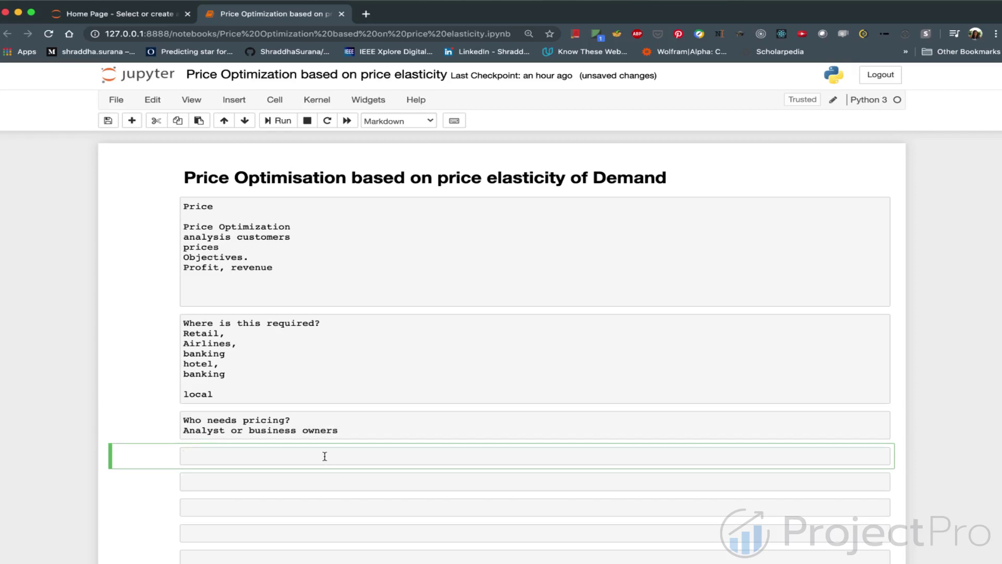
Type 'Strategies to price products' and, after a blank line, 'Cost plus pricing'.
{"action": "type", "text": "Strategies to price products"}
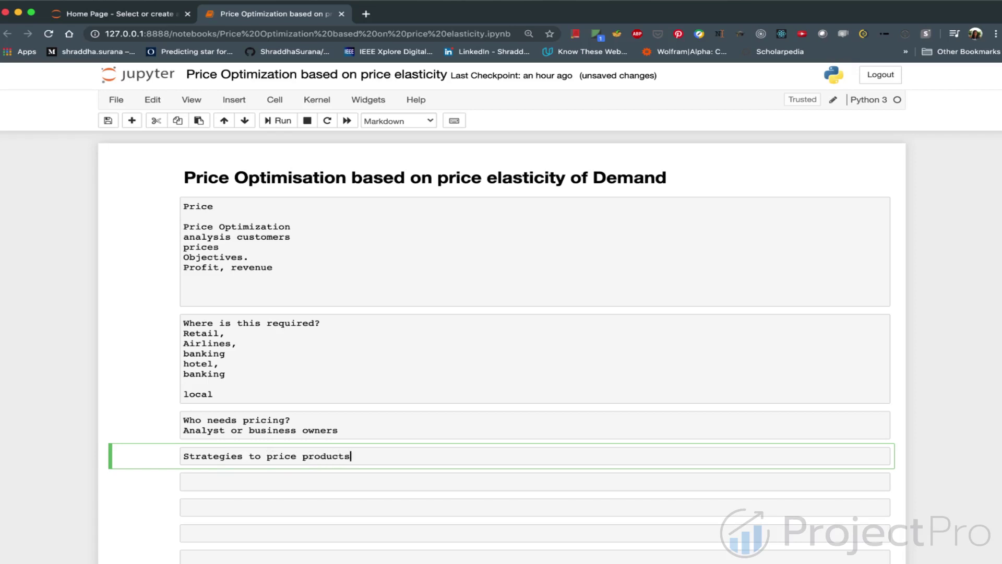
{"action": "key", "text": "Return"}
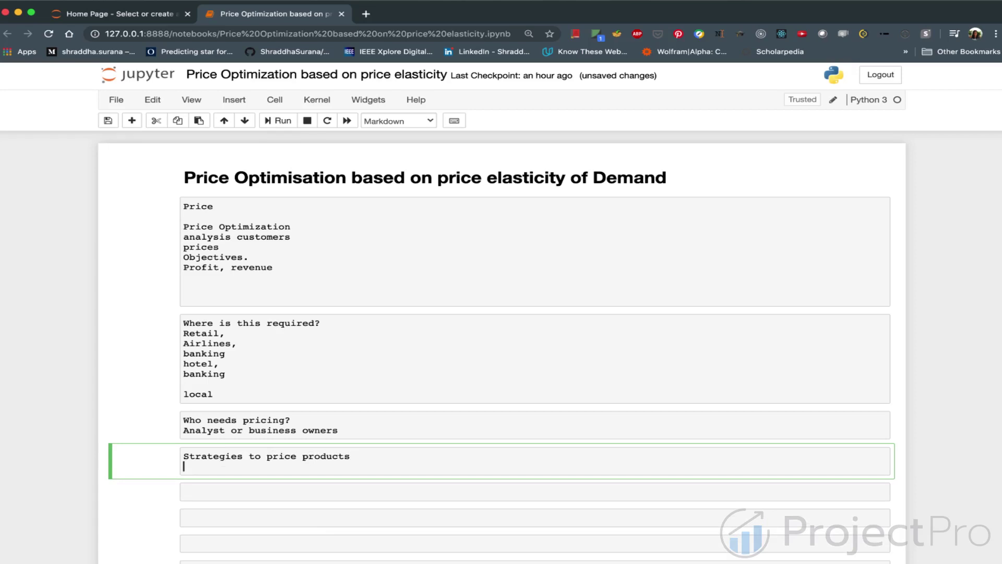
{"action": "key", "text": "Return"}
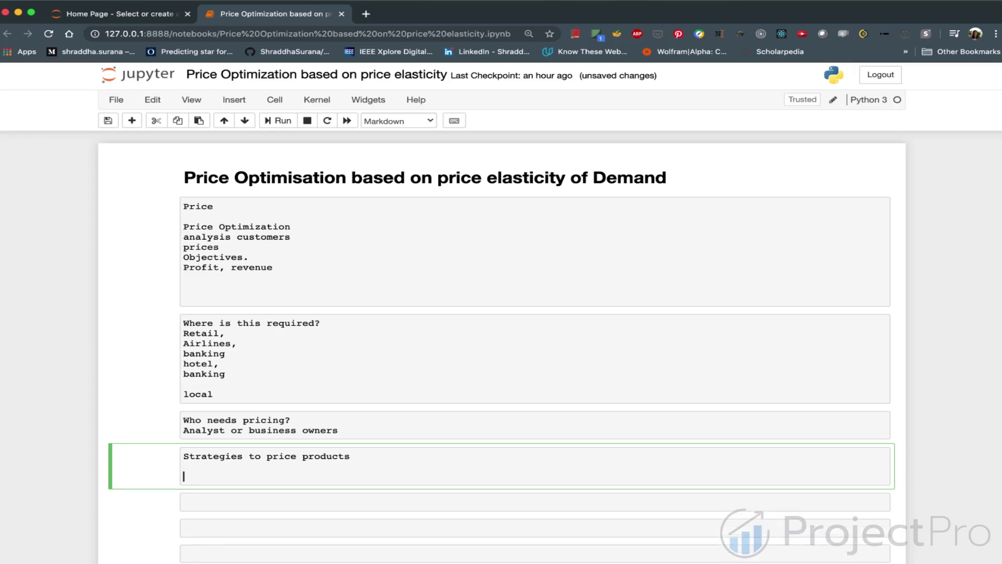
{"action": "type", "text": "Cost plus pricing"}
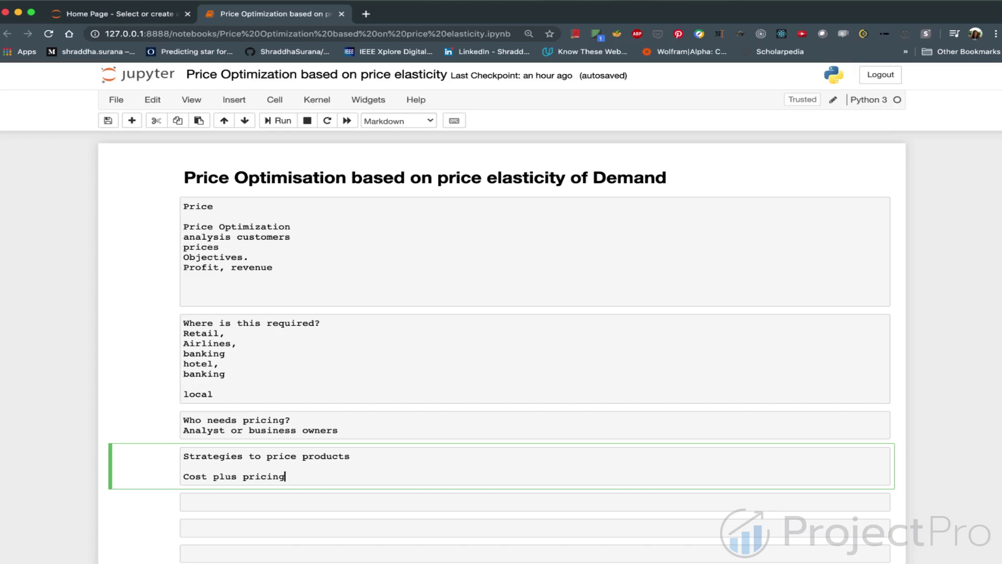
Add 'Competition based pricing.' below Cost plus pricing, then 'Perceived value based pricing.' after a blank line.
{"action": "key", "text": "Return"}
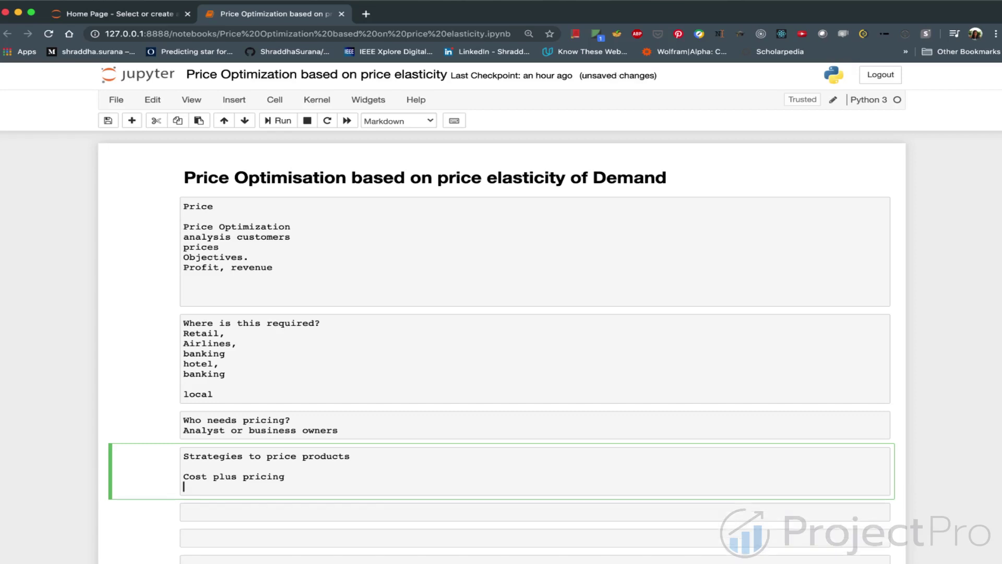
{"action": "type", "text": "Competition based pricing."}
{"action": "key", "text": "Return"}
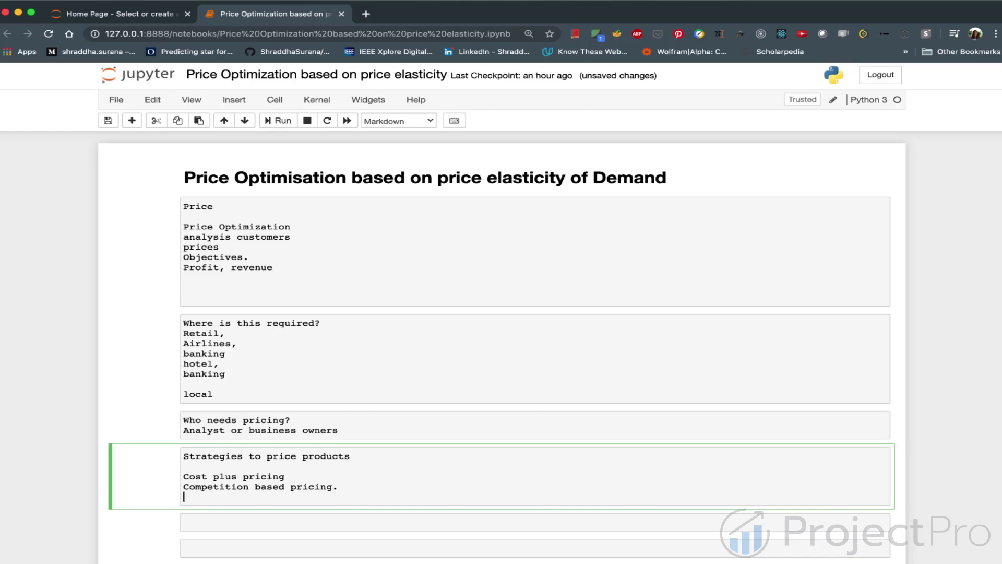
{"action": "key", "text": "Return"}
{"action": "type", "text": "P"}
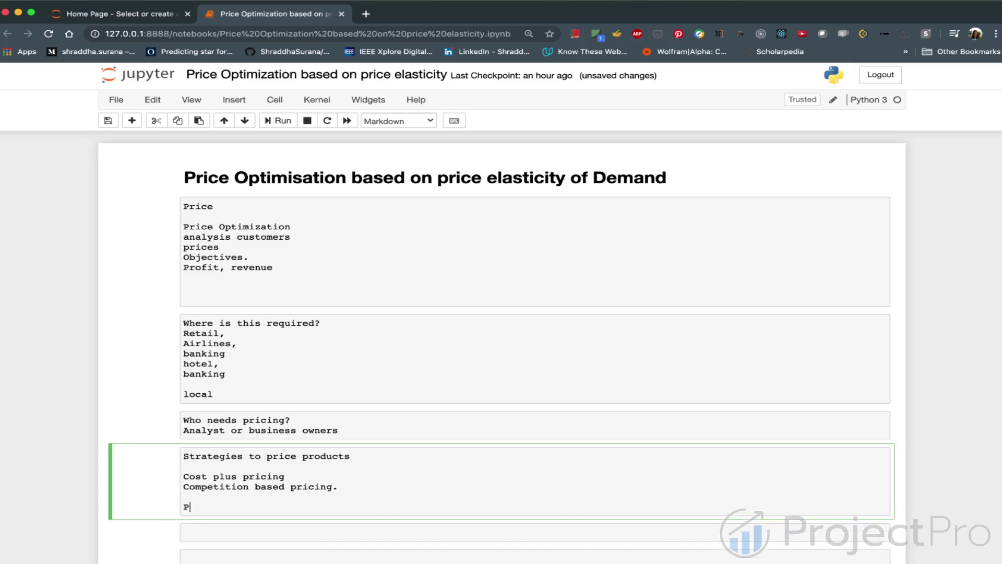
{"action": "type", "text": "erceived value based pr"}
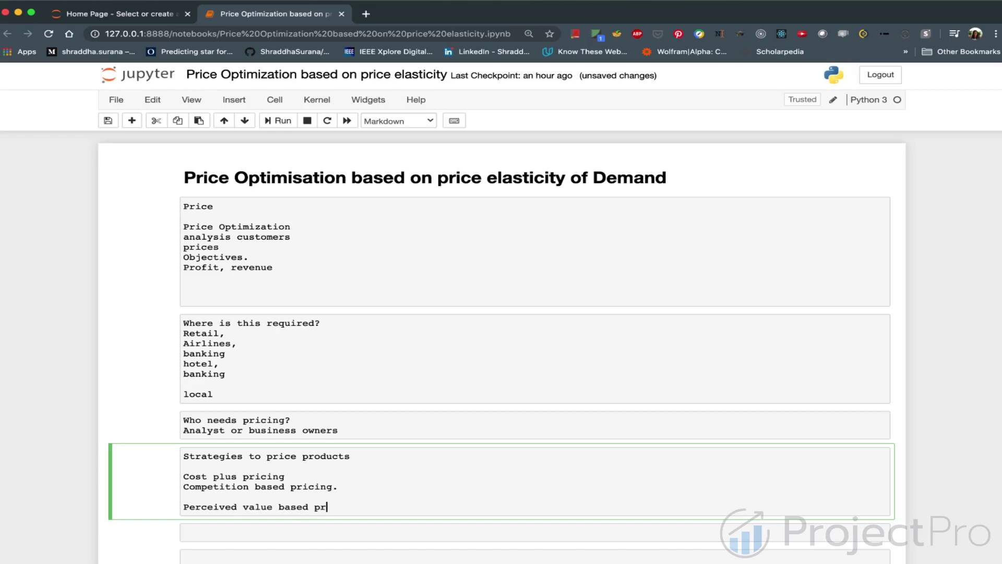
{"action": "type", "text": "icing."}
Append 'Demand based pricing' and 'price elasticity' on new lines below 'Perceived value based pricing.'.
{"action": "key", "text": "Return"}
{"action": "type", "text": "Demand bas"}
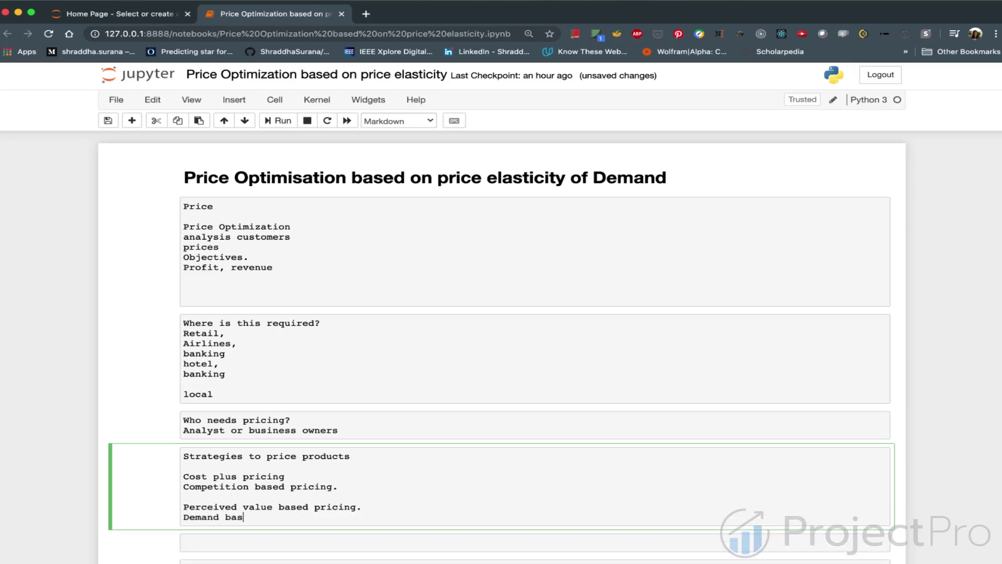
{"action": "type", "text": "ed pricing"}
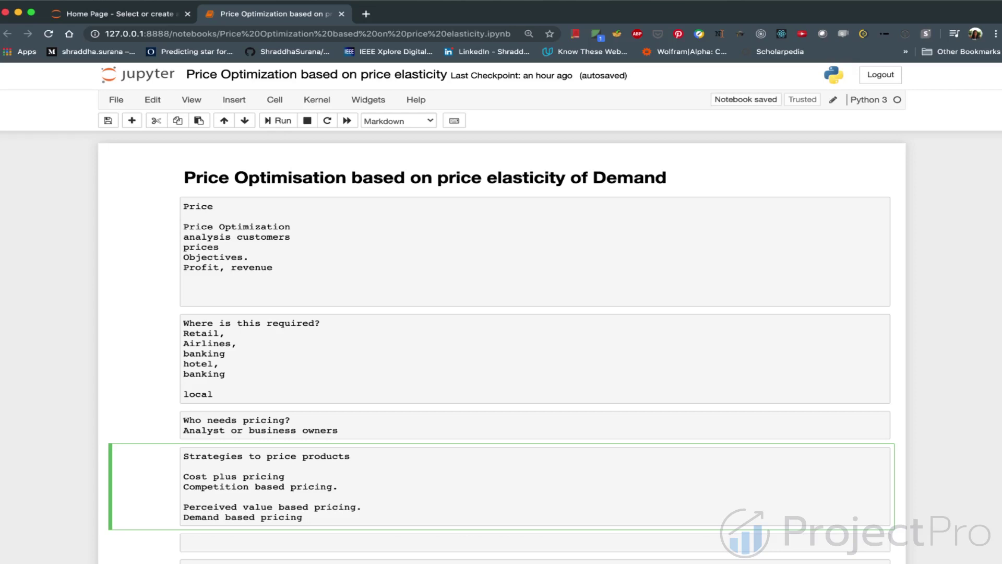
{"action": "key", "text": "Return"}
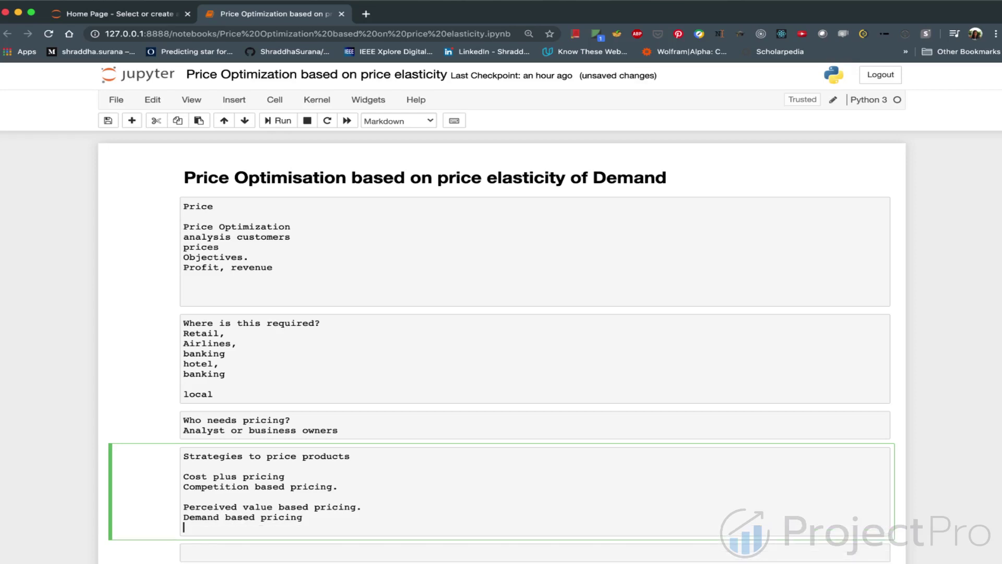
{"action": "type", "text": "price elasticity"}
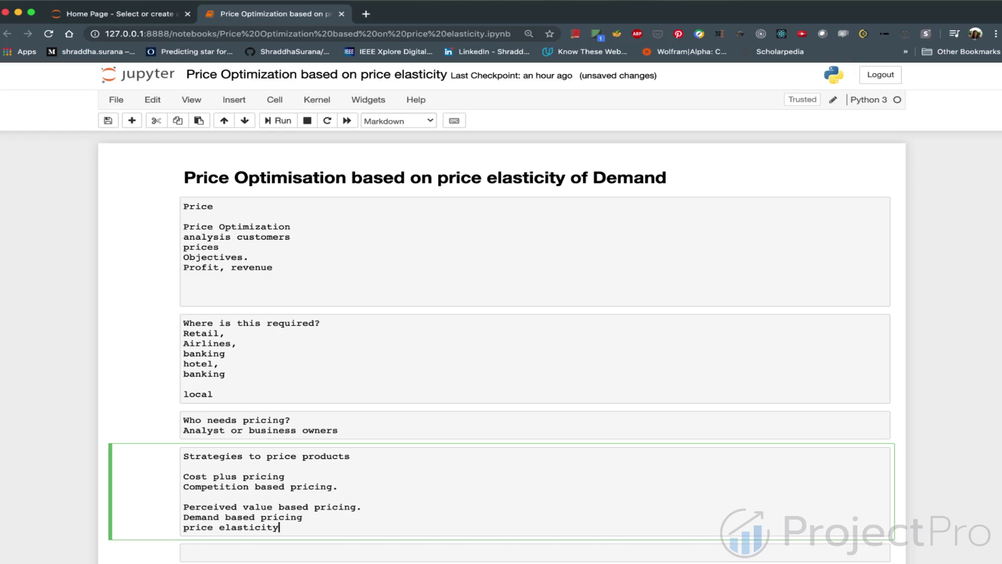
In the next empty cell, type 'What should I price my products?', correcting 'shoudl' to 'should'.
{"action": "scroll", "coordinate": [515, 455], "scroll_direction": "down", "scroll_amount": 4}
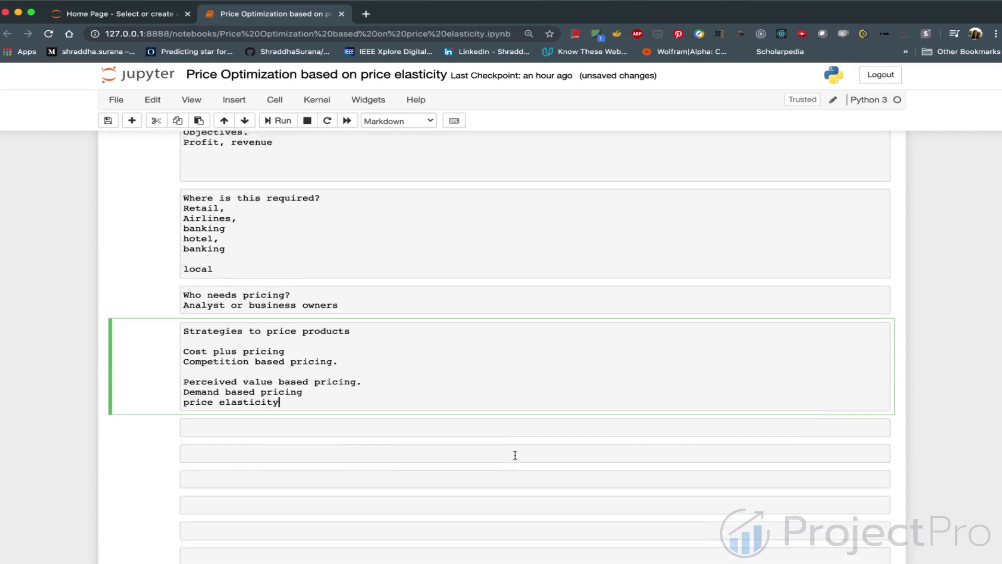
{"action": "left_click", "coordinate": [267, 368]}
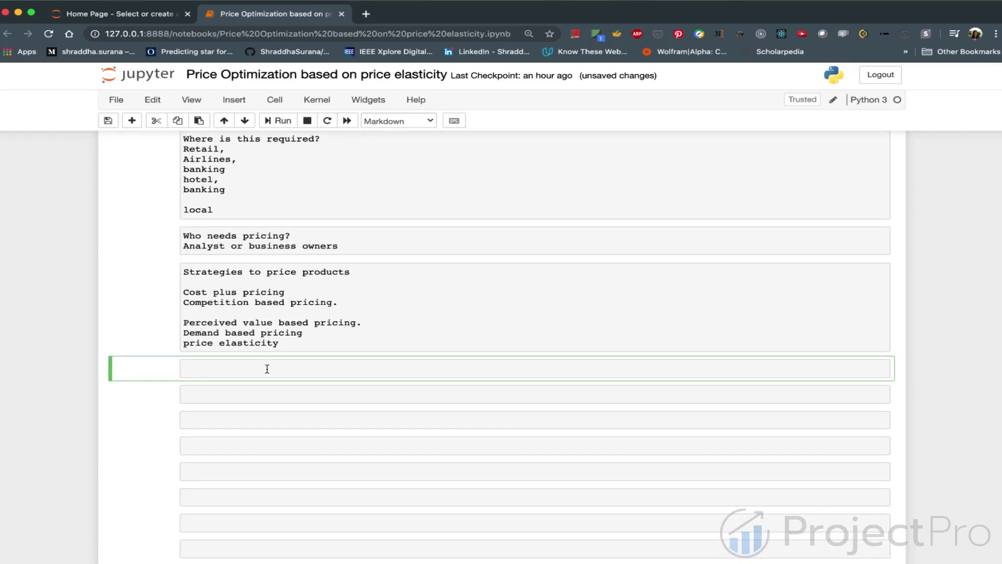
{"action": "type", "text": "What shoudl I price my pro"}
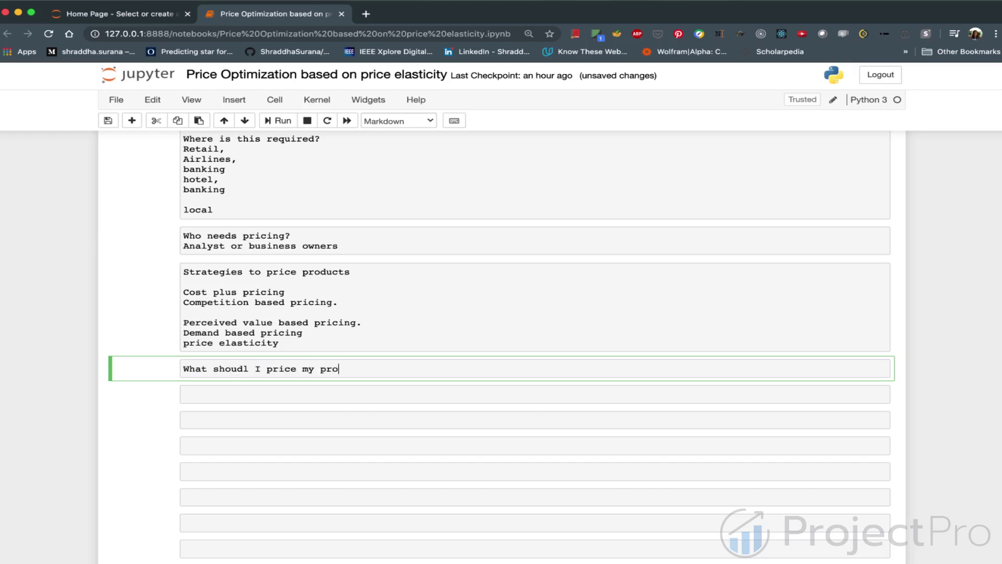
{"action": "type", "text": "ducts?"}
{"action": "key", "text": "Return"}
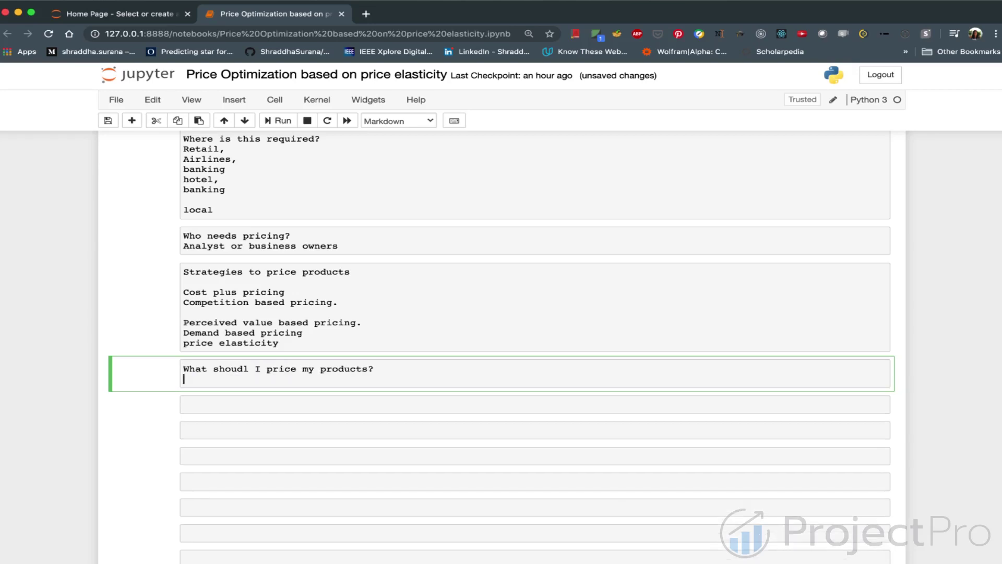
{"action": "left_click", "coordinate": [248, 368]}
{"action": "key", "text": "BackSpace"}
{"action": "key", "text": "BackSpace"}
{"action": "type", "text": "ld"}
{"action": "left_click", "coordinate": [183, 379]}
Type 'sales', 'footfall', 'revenue' and 'profit' on separate lines beneath the question.
{"action": "type", "text": "sales"}
{"action": "key", "text": "Return"}
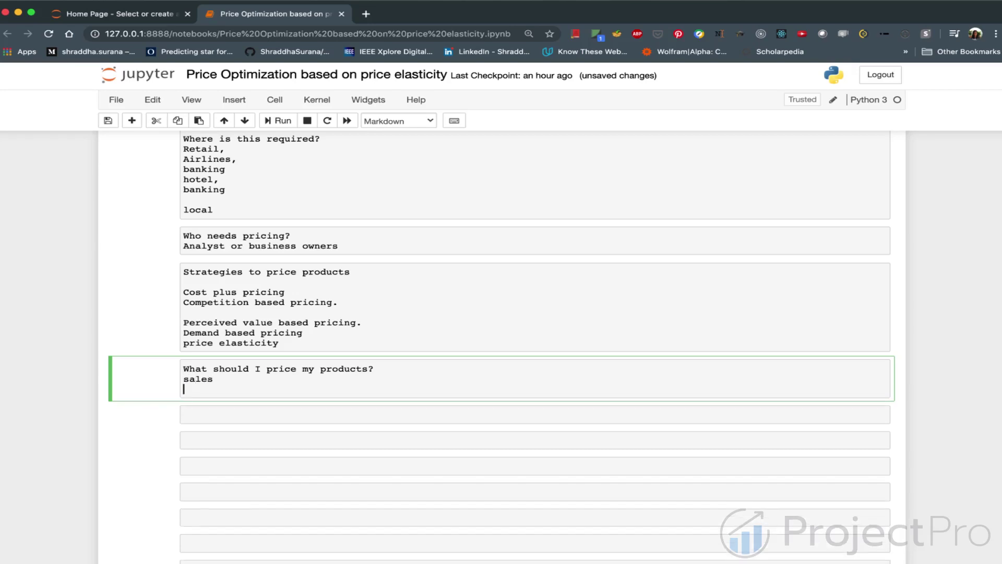
{"action": "type", "text": "footfall"}
{"action": "key", "text": "Return"}
{"action": "type", "text": "revenue"}
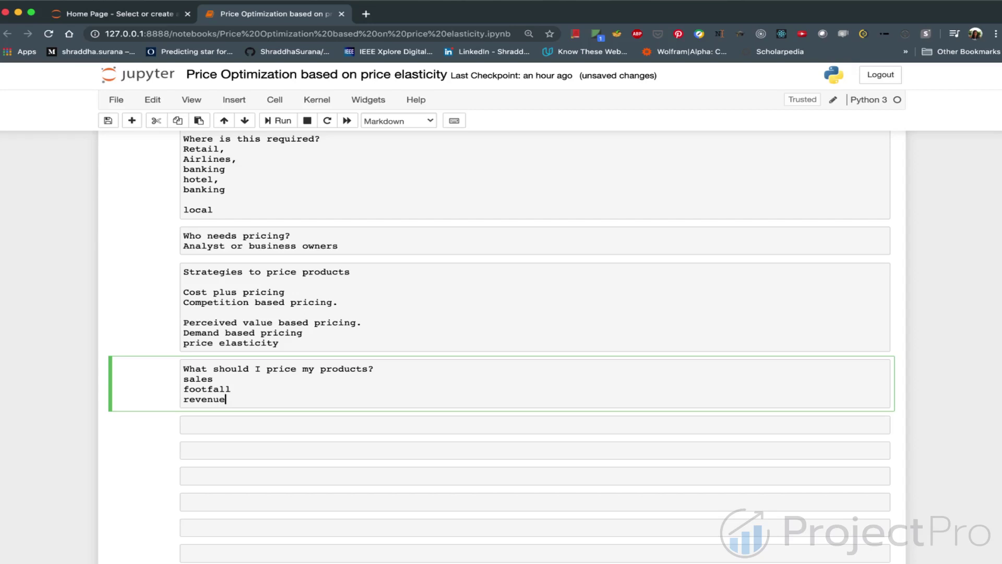
{"action": "key", "text": "Return"}
{"action": "type", "text": "profit"}
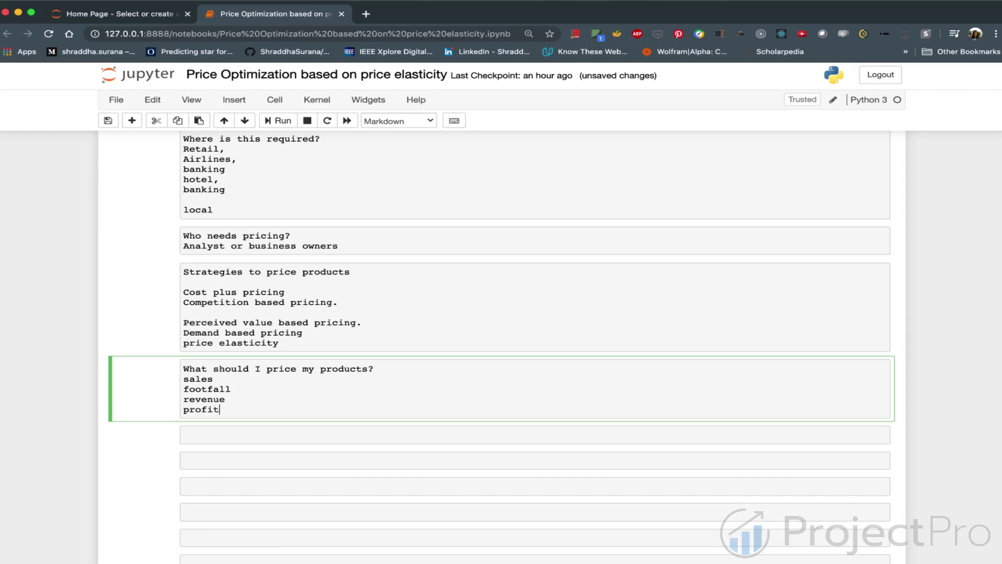
{"action": "key", "text": "Up"}
{"action": "key", "text": "Up"}
{"action": "key", "text": "Down"}
{"action": "key", "text": "Down"}
{"action": "scroll", "coordinate": [501, 344], "scroll_direction": "down", "scroll_amount": 5}
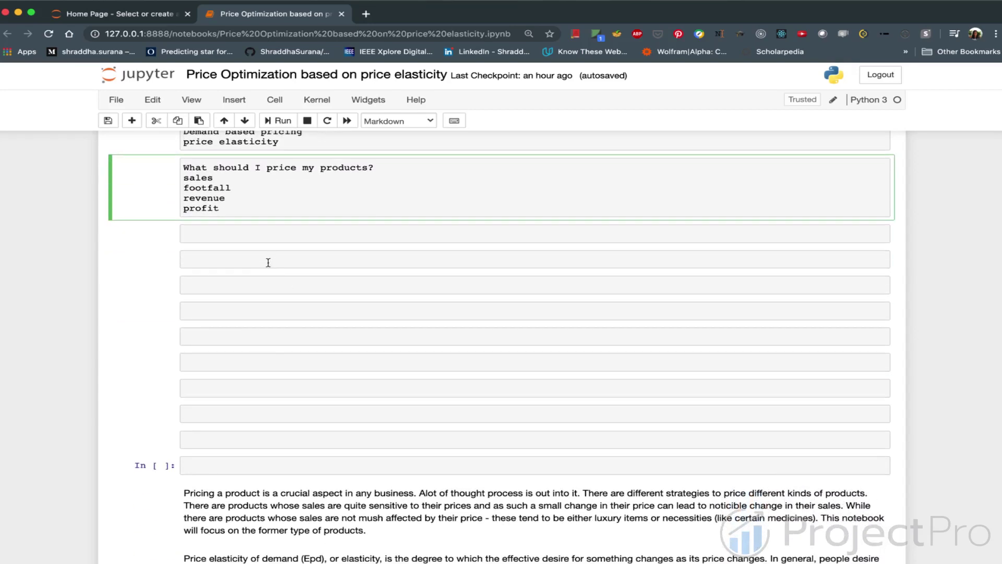
In the next empty cell, write 'How can I price my products with the sales data I have?' with 'sales data' beneath.
{"action": "left_click", "coordinate": [260, 234]}
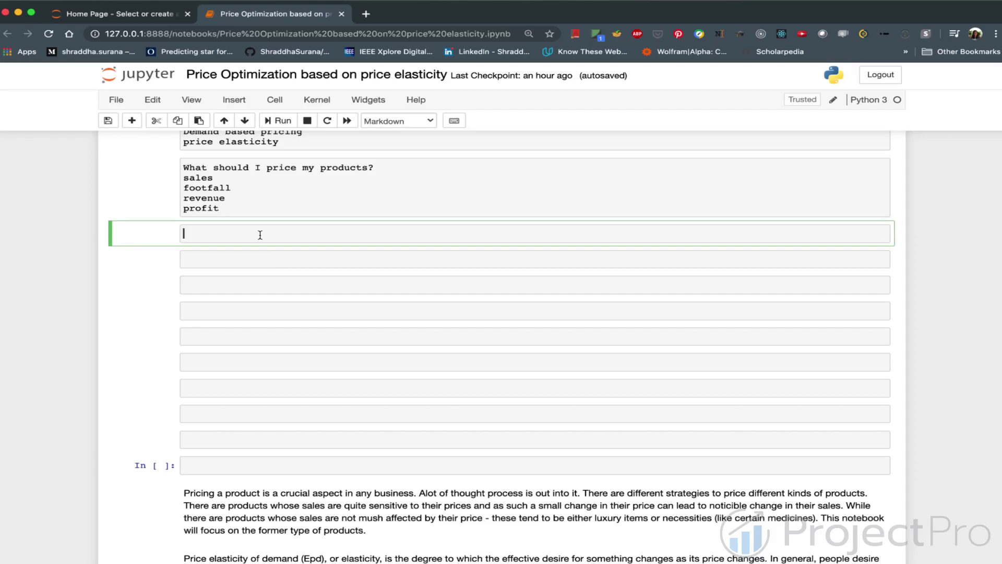
{"action": "type", "text": "How"}
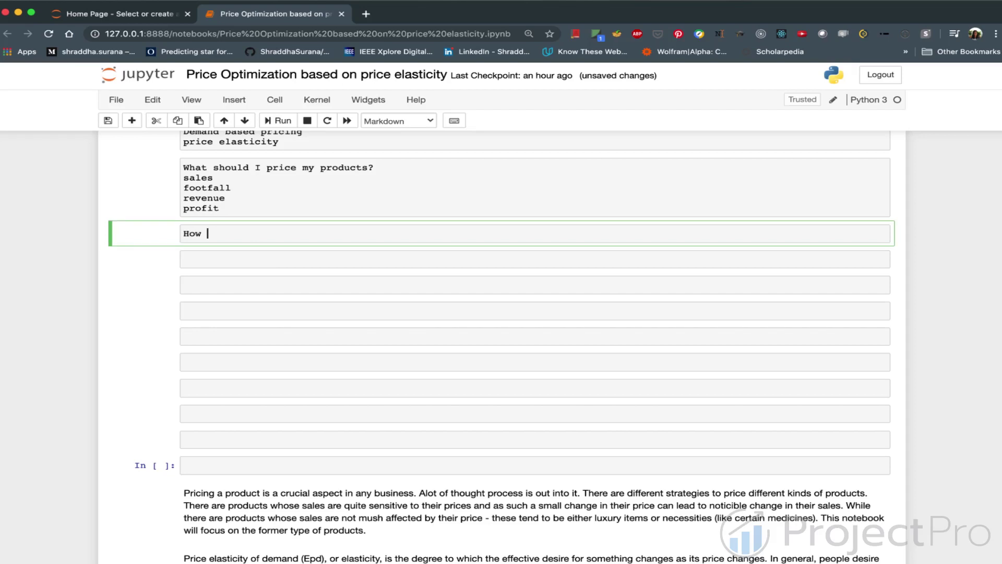
{"action": "type", "text": " can I price my products "}
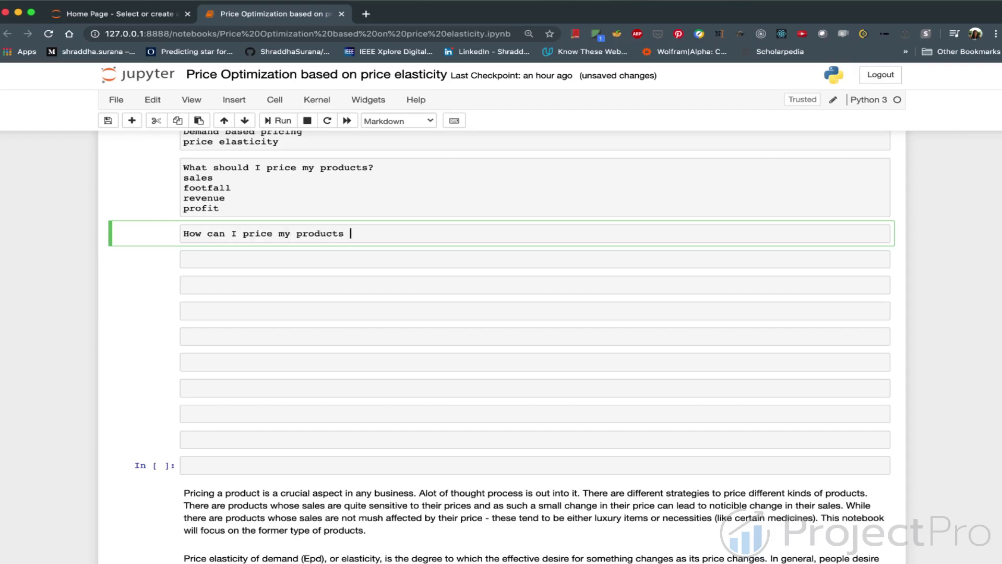
{"action": "type", "text": "with the sales data I have?"}
{"action": "key", "text": "Return"}
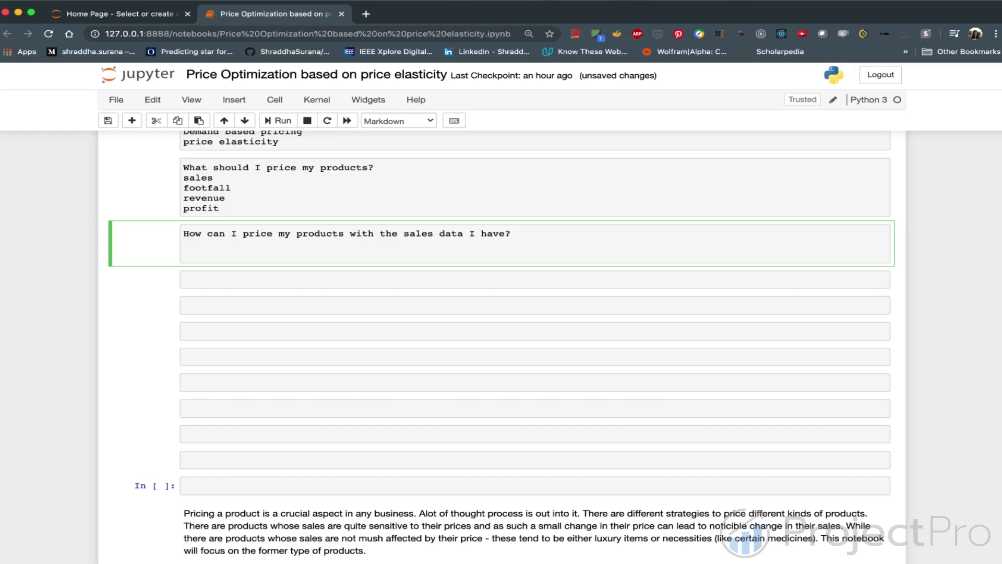
{"action": "type", "text": "sales data"}
{"action": "key", "text": "Return"}
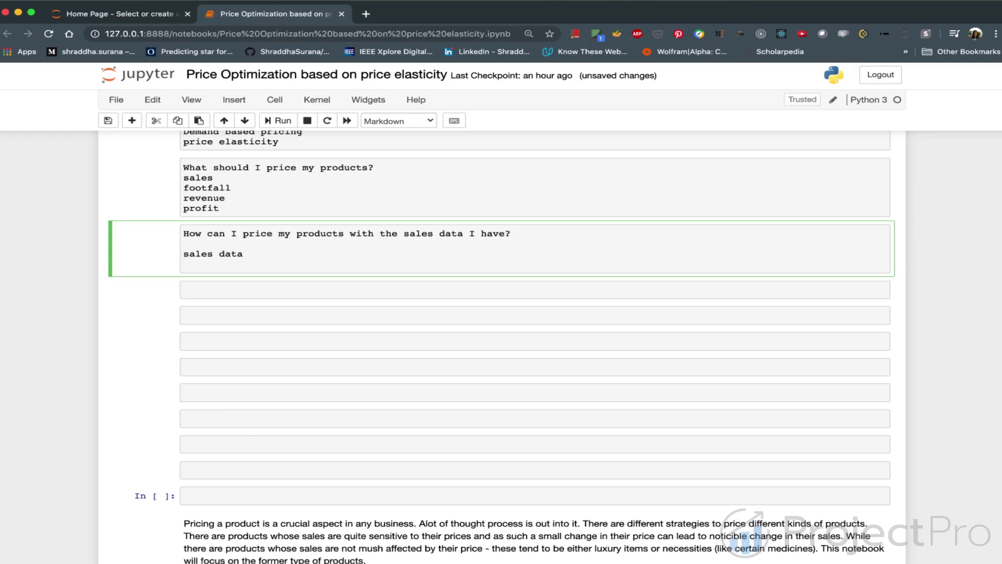
Add the lines 'property - price elasticity' and 'elastic - patterns change nased on their price.'.
{"action": "type", "text": "property - price elasticity"}
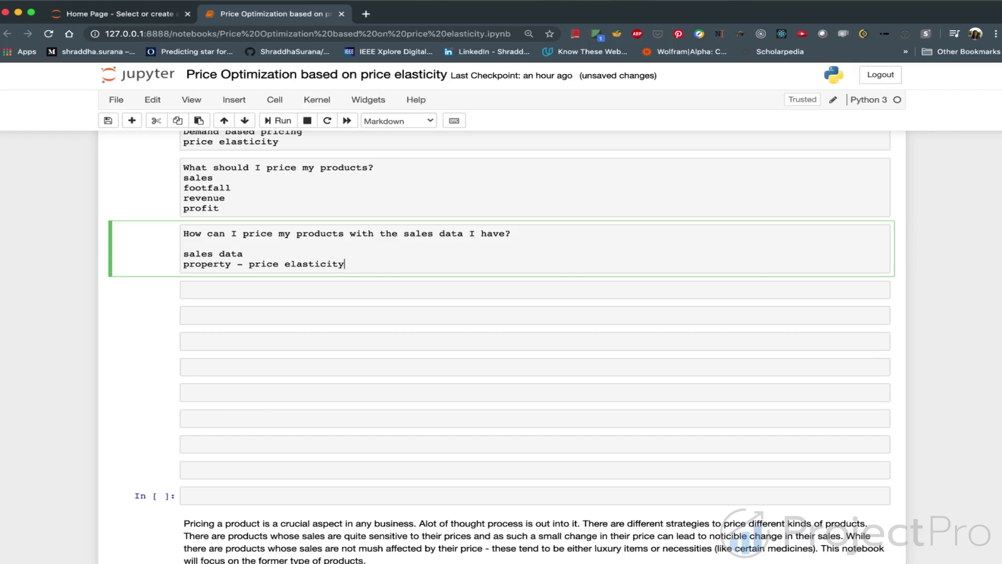
{"action": "key", "text": "Return"}
{"action": "type", "text": "el"}
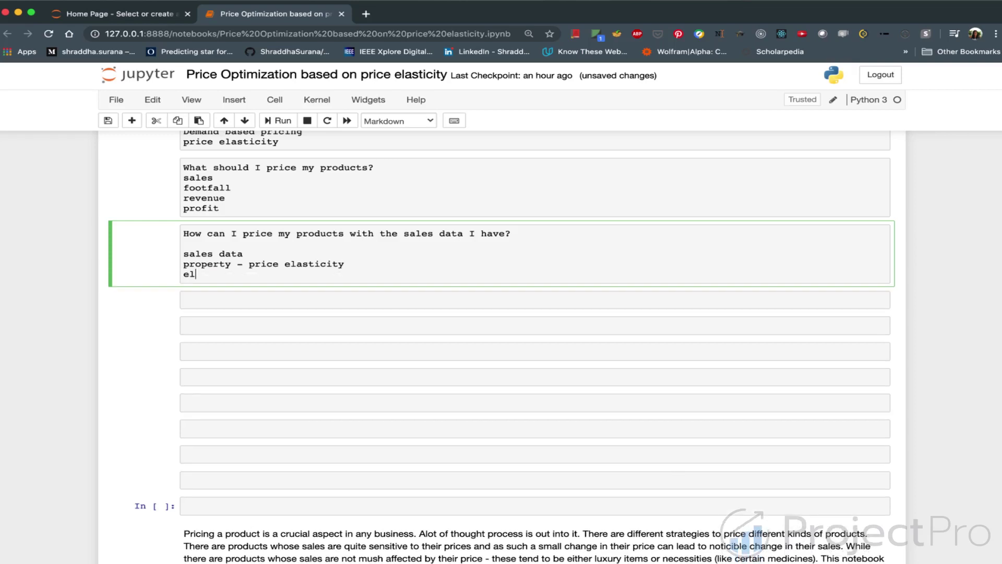
{"action": "type", "text": "astic"}
{"action": "type", "text": "- patterns change"}
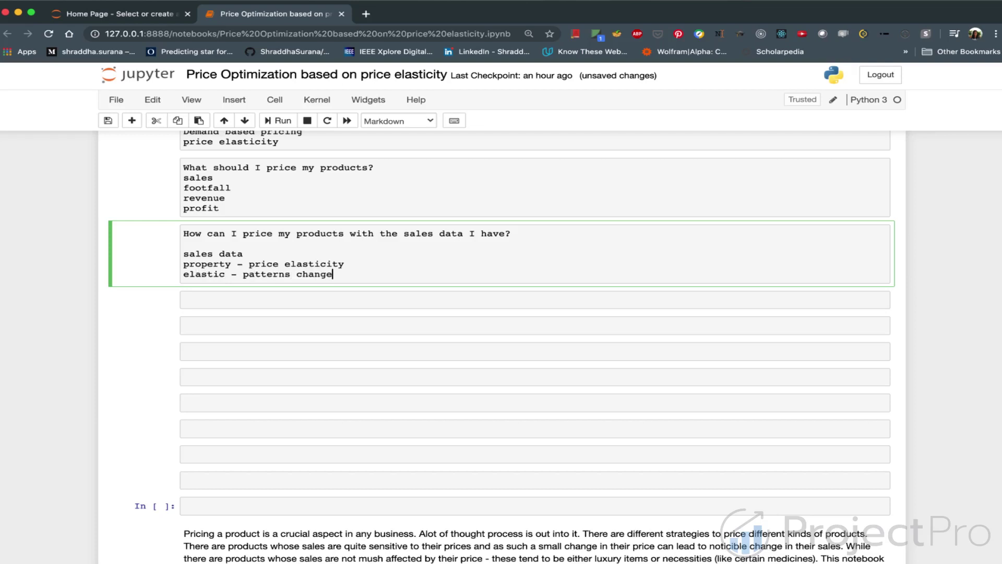
{"action": "type", "text": " nased on their price."}
{"action": "key", "text": "Return"}
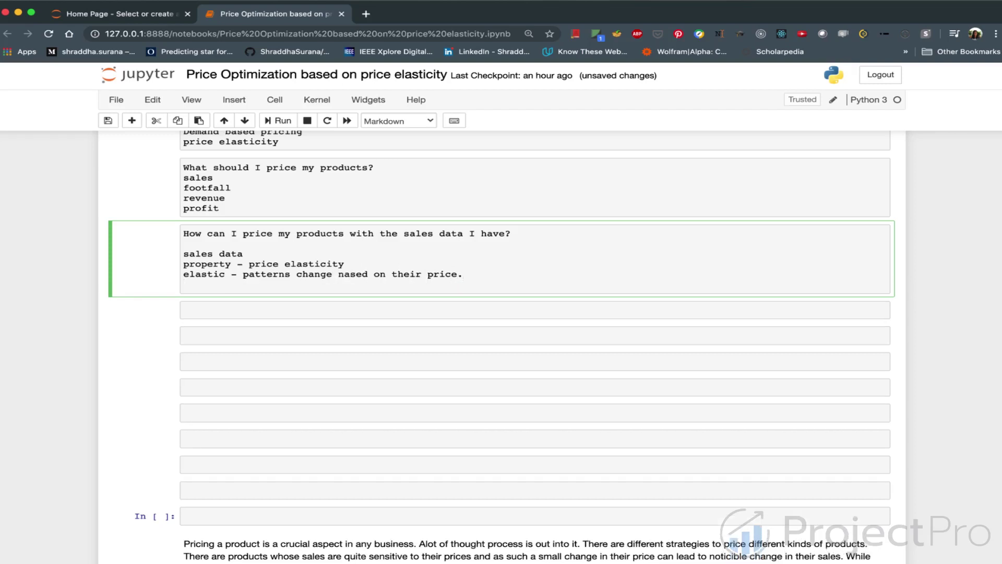
Begin the next line as 'inealstic products', correcting a typo after 'inealstic'.
{"action": "type", "text": "inealstic products"}
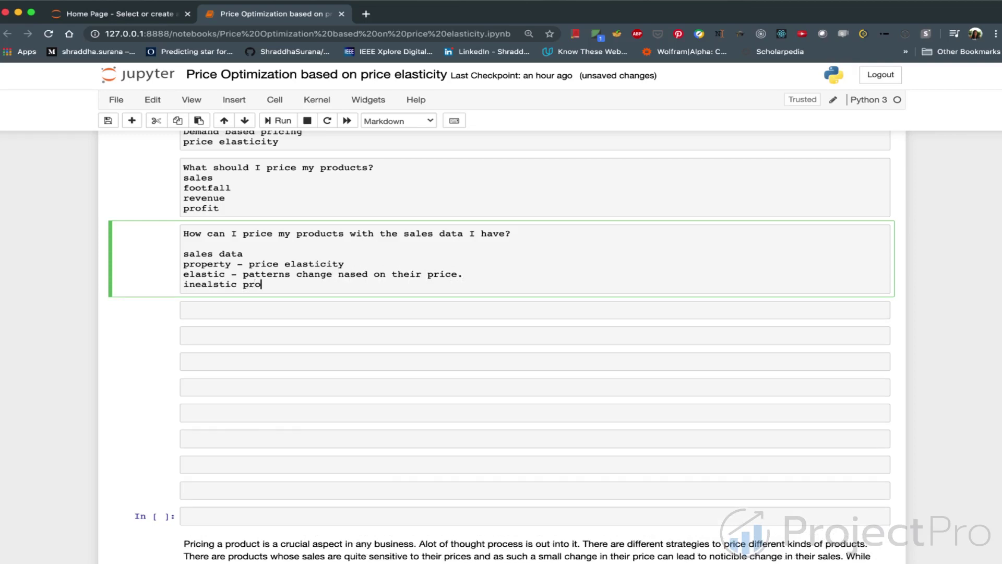